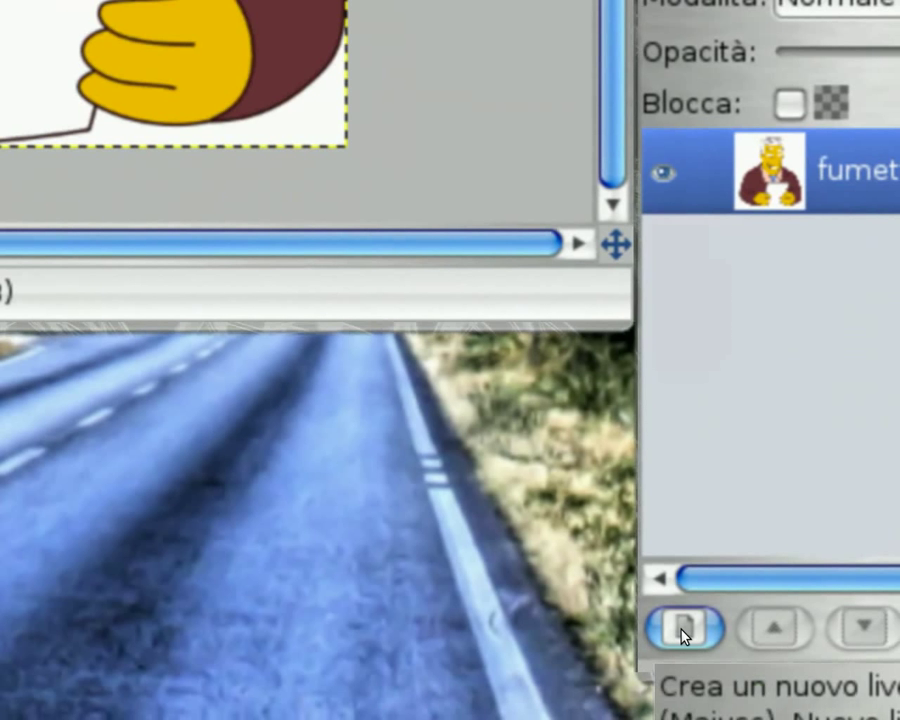
# Step: Add a transparent (Trasparenza) layer named glitter1 above the fumetto layer
pyautogui.click(681, 630)
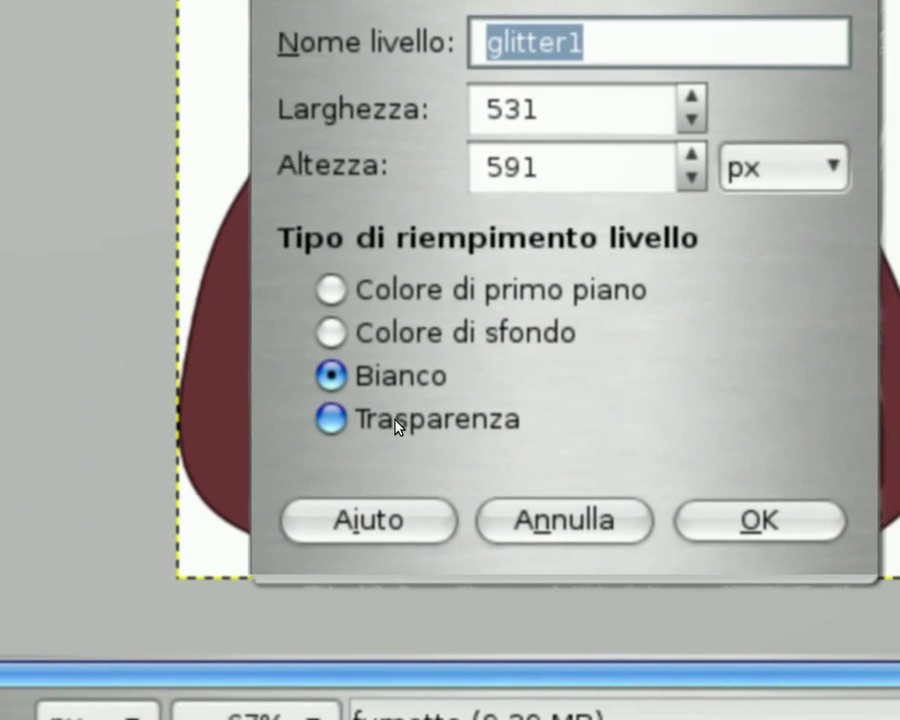
pyautogui.click(393, 422)
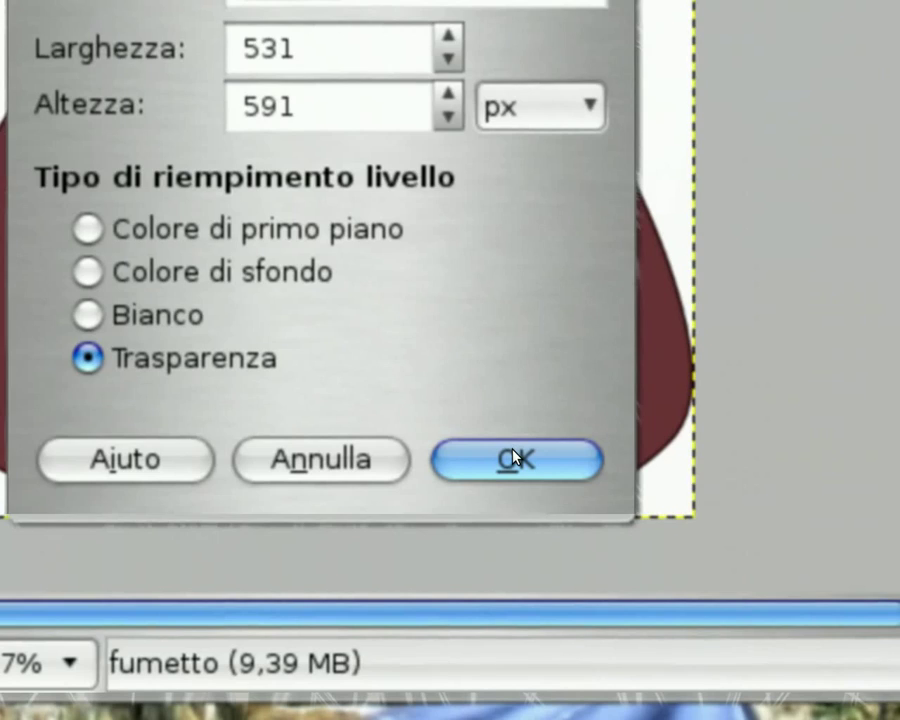
pyautogui.click(513, 458)
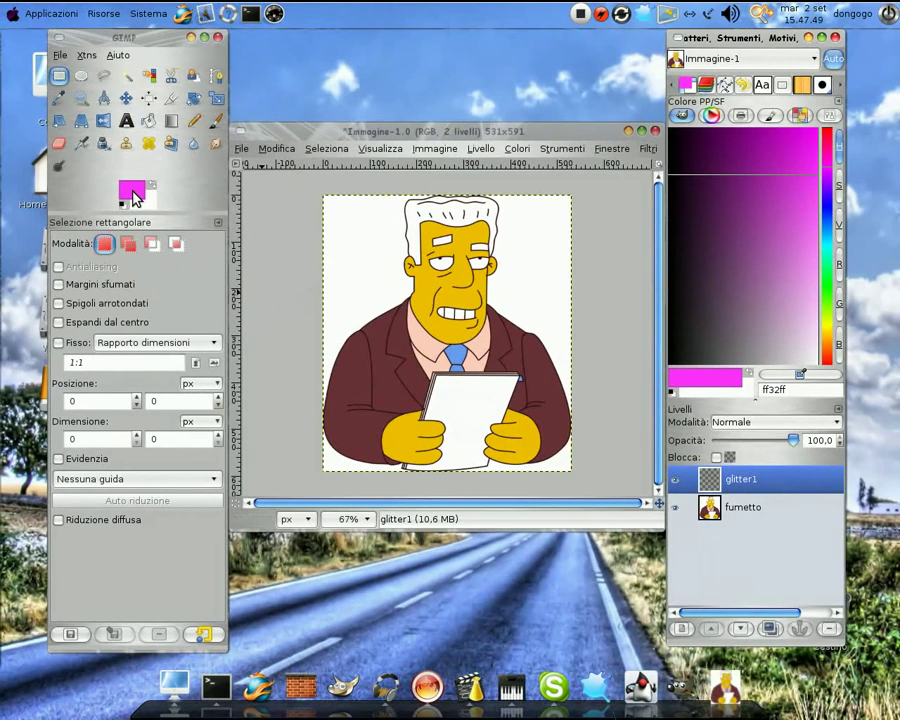
# Step: Set the foreground colour to magenta ff32ff and pick the Bucket Fill tool
pyautogui.click(132, 191)
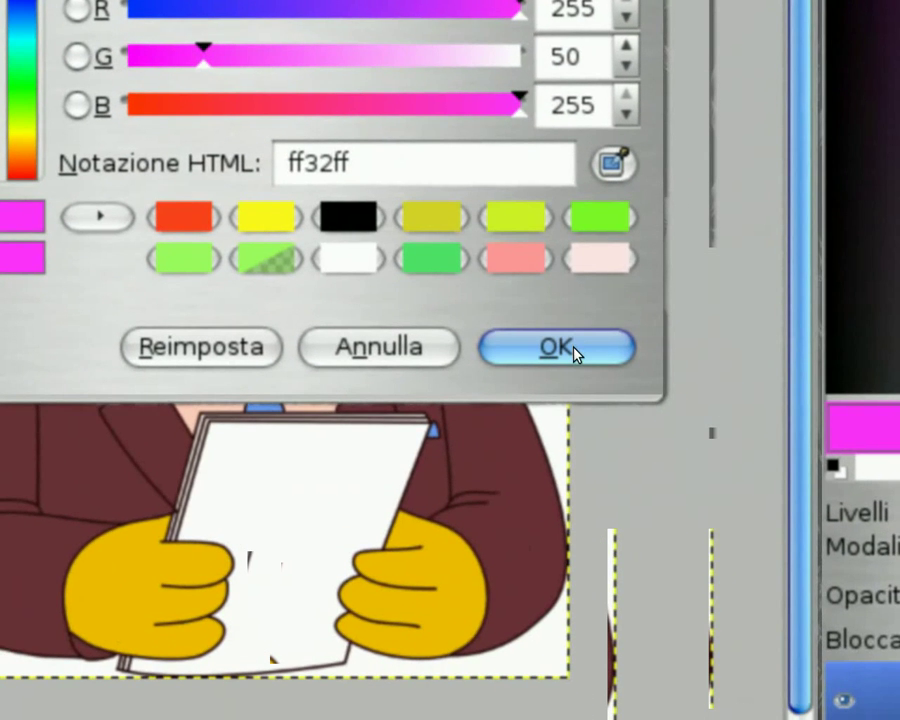
pyautogui.click(575, 352)
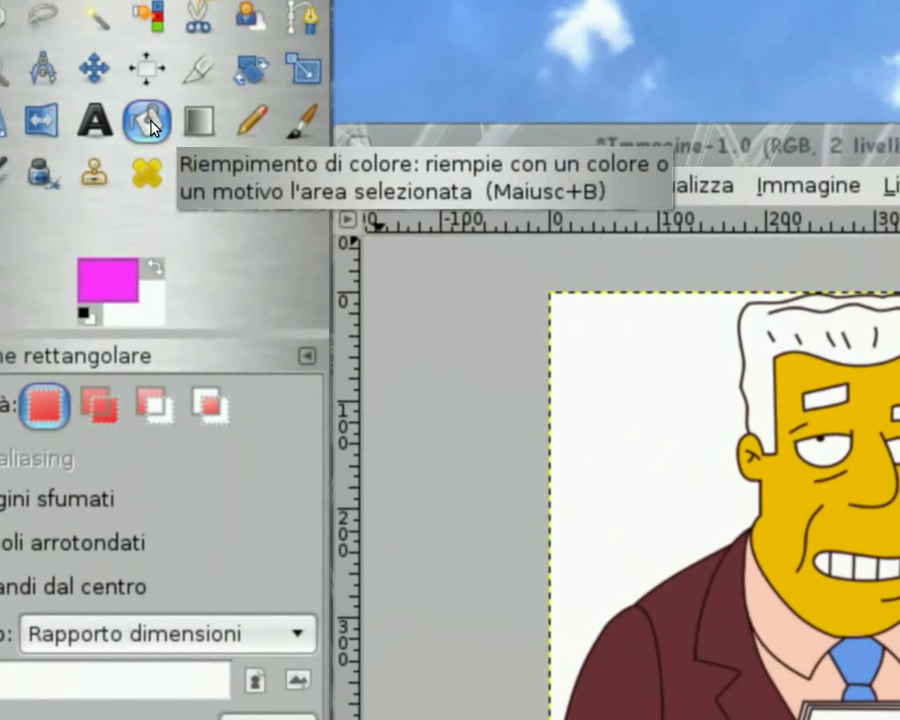
pyautogui.click(150, 124)
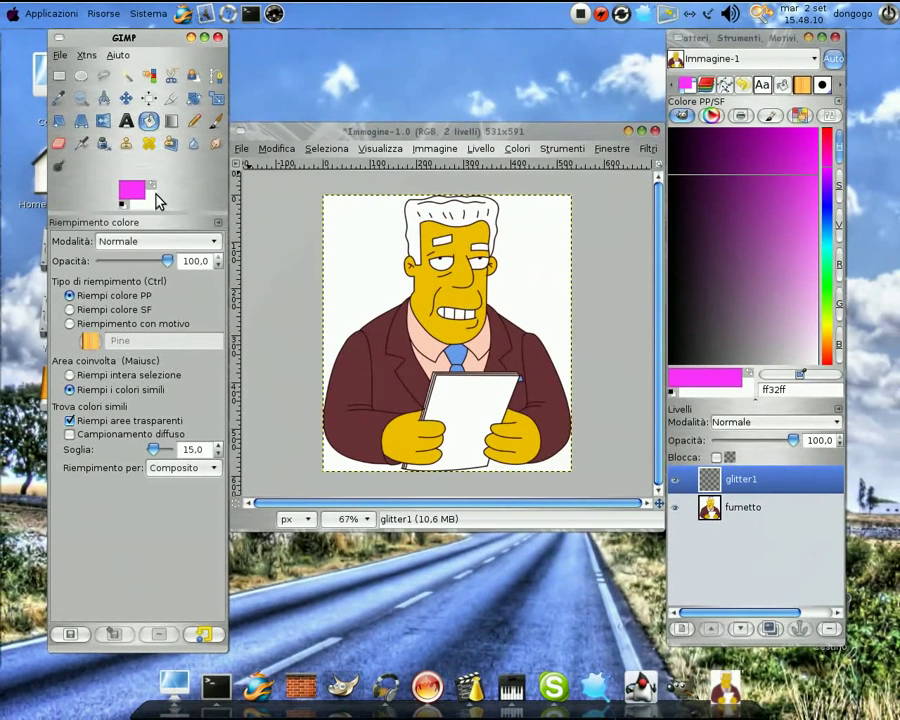
# Step: Fill glitter1 with magenta and apply Disturbo RGB noise at 0.30 per channel
pyautogui.click(428, 340)
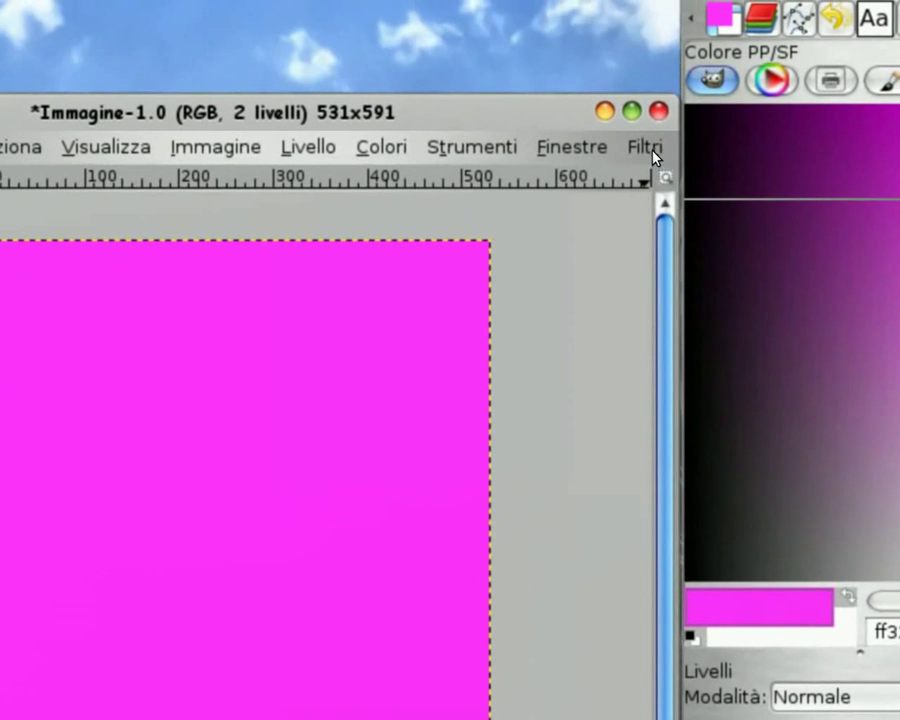
pyautogui.click(649, 150)
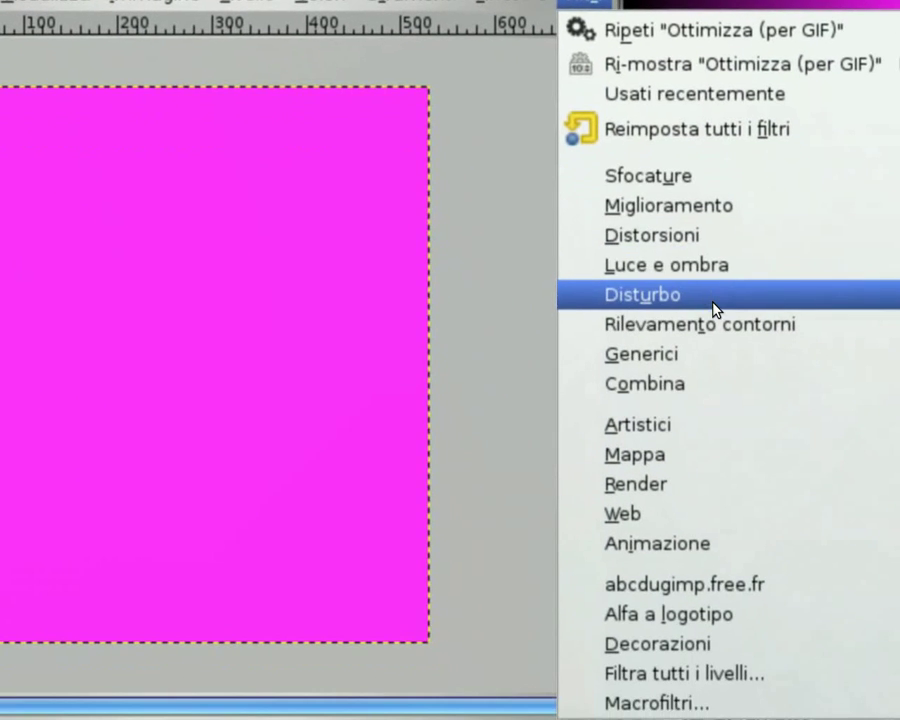
pyautogui.moveTo(742, 254)
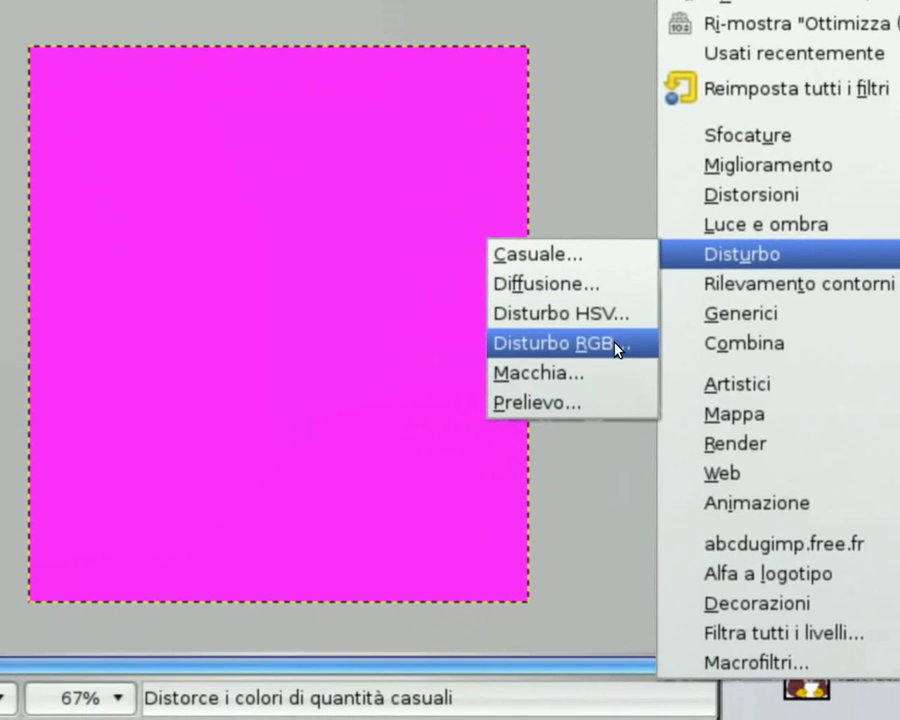
pyautogui.click(540, 386)
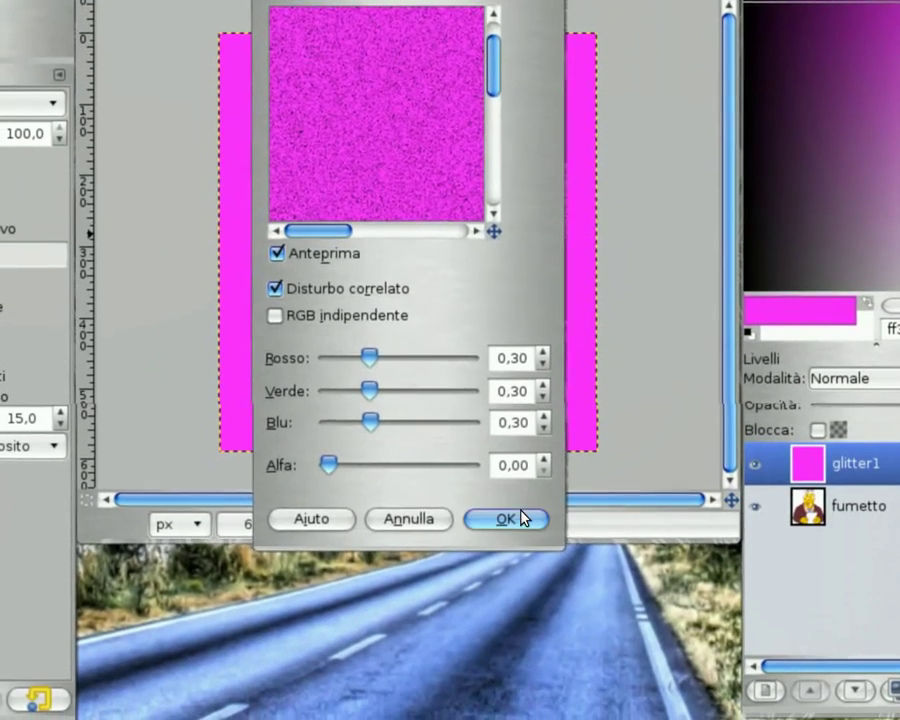
pyautogui.click(521, 511)
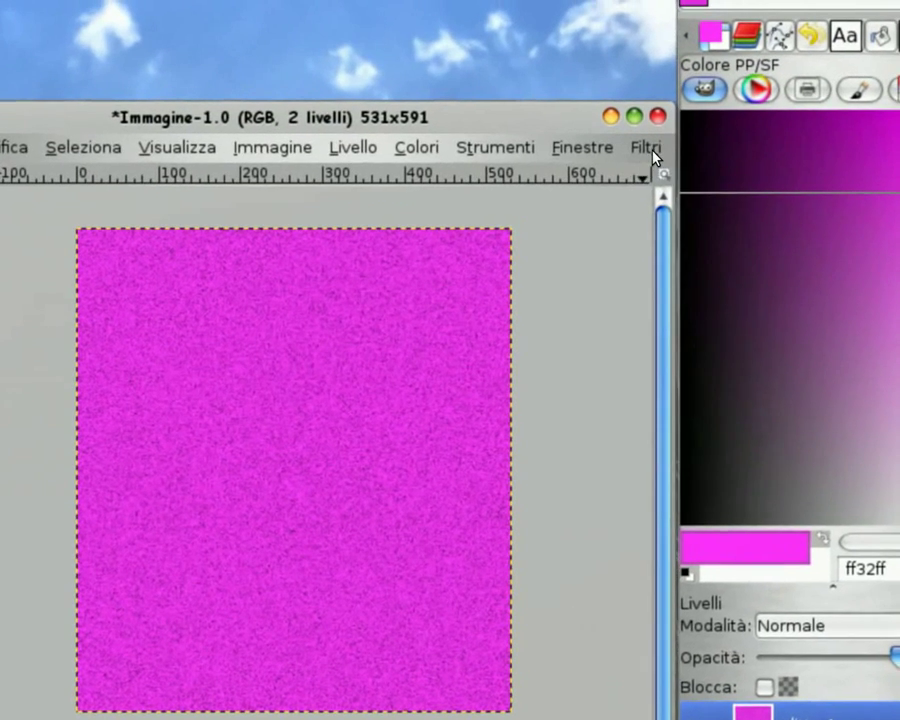
# Step: Apply Disturbo HSV with defaults (holdness 2, hue 3, saturation 255, value 10) to glitter1
pyautogui.click(650, 150)
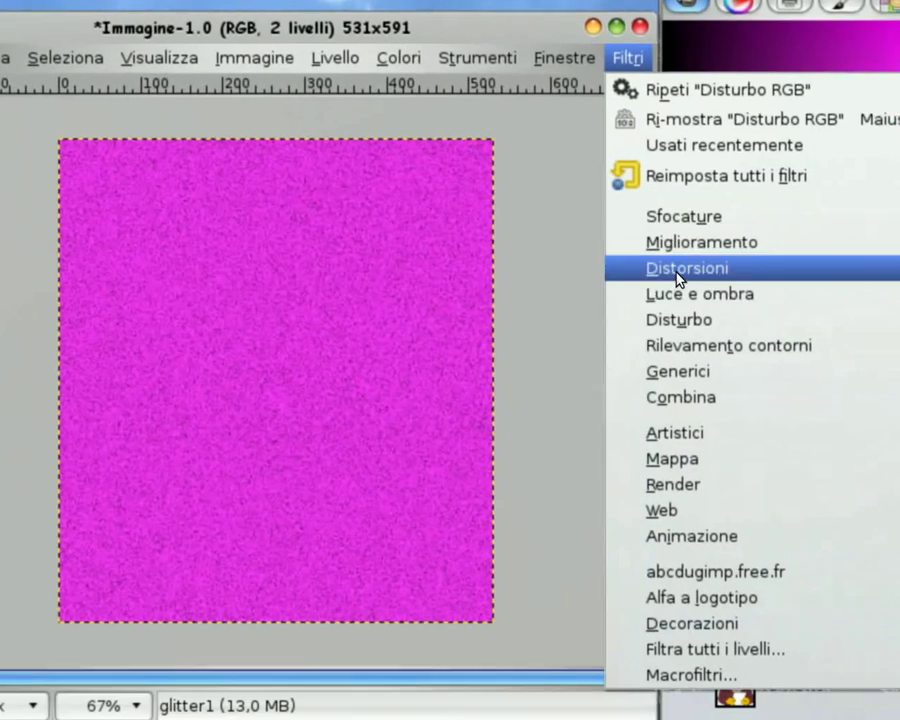
pyautogui.moveTo(717, 277)
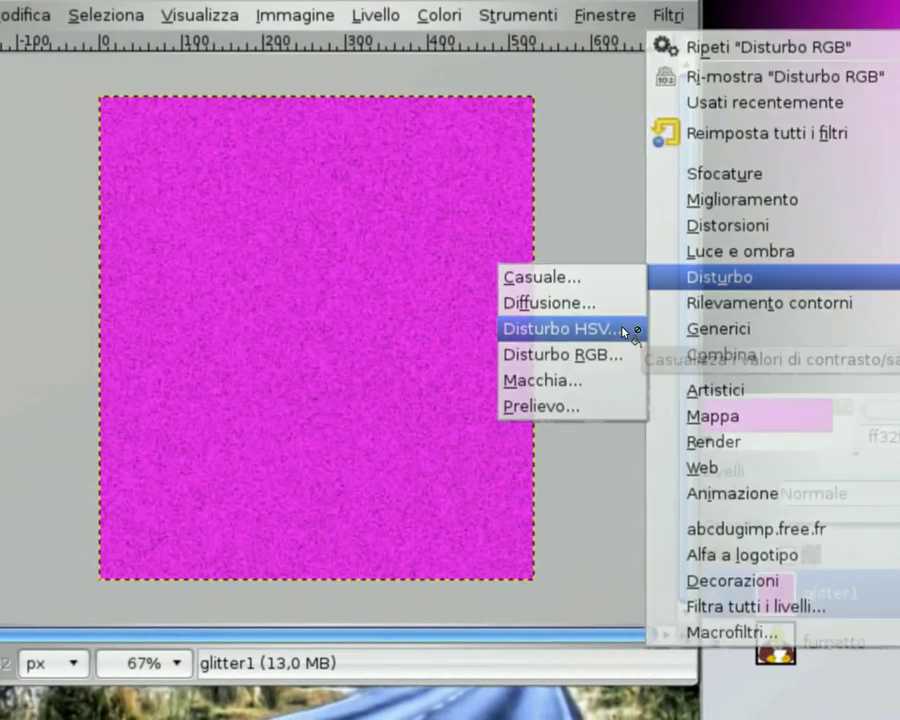
pyautogui.click(624, 333)
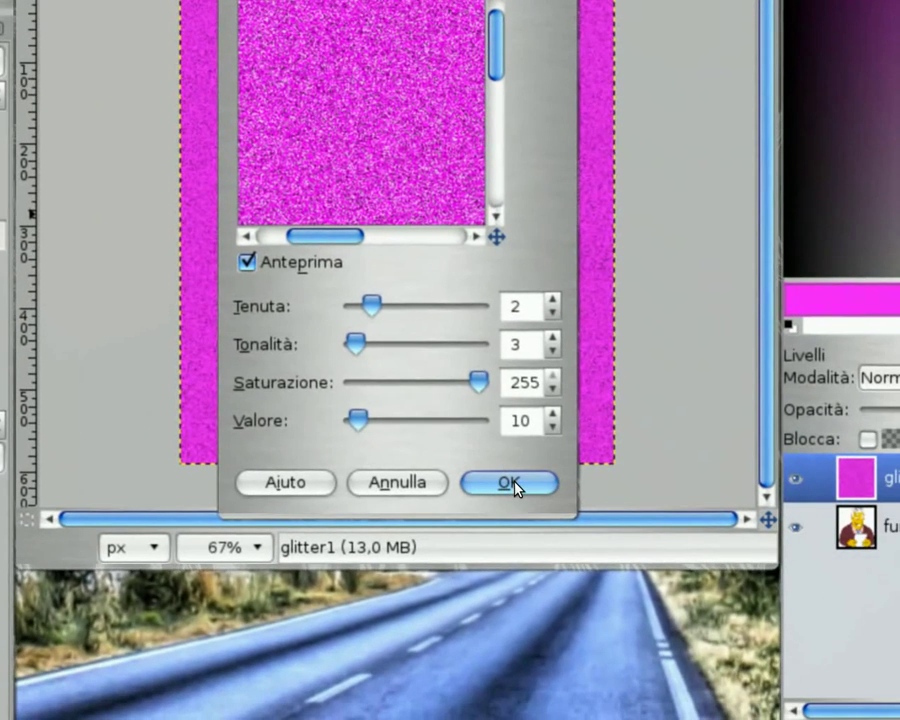
pyautogui.click(513, 484)
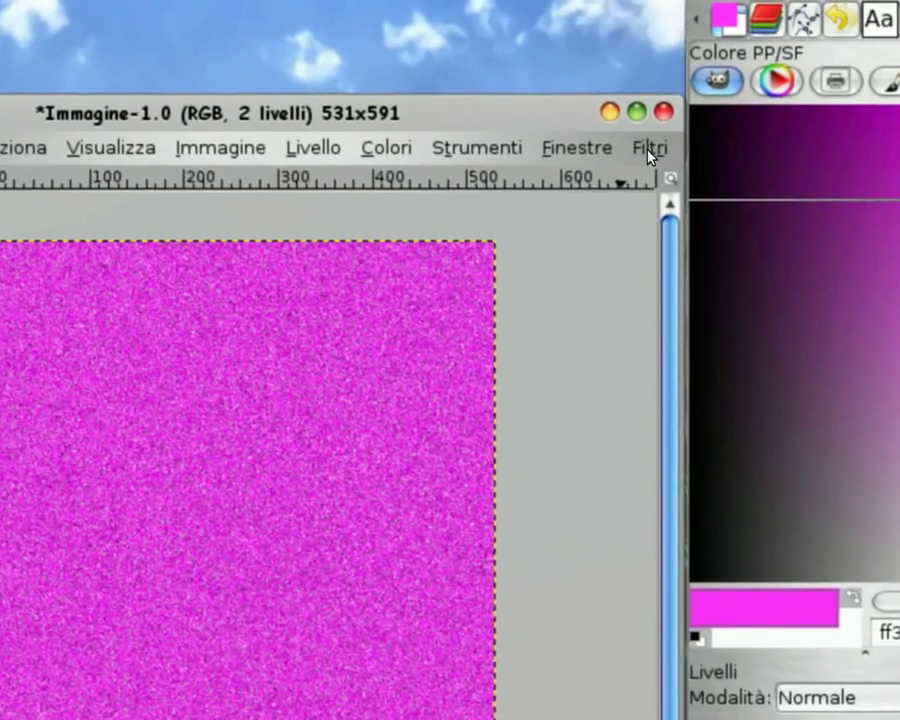
# Step: Apply the Scintillio sparkle filter to glitter1, adjusting Densità scintillio with the slider
pyautogui.click(647, 151)
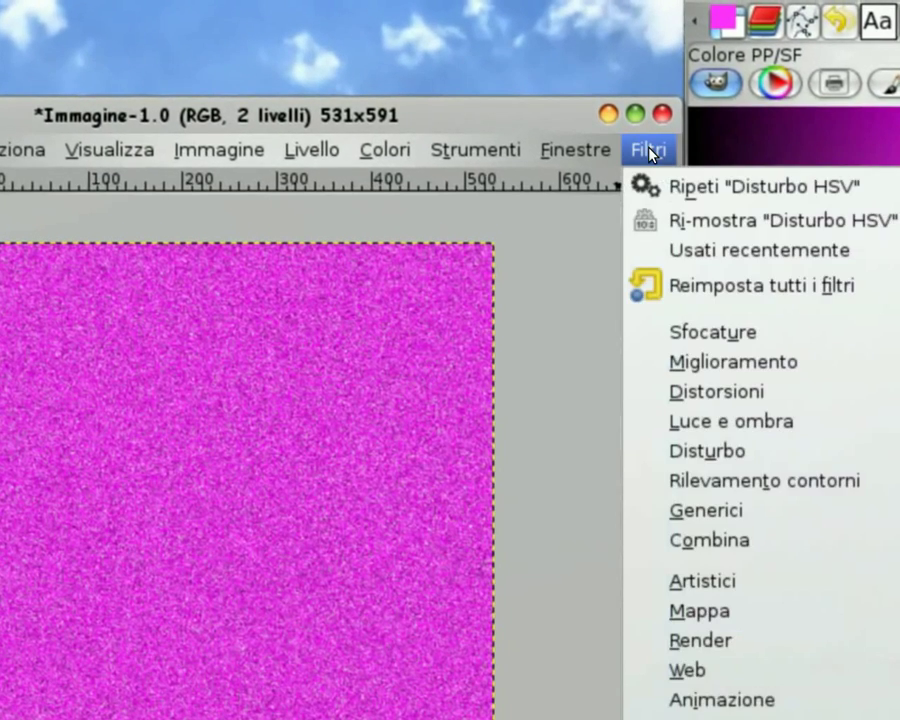
pyautogui.moveTo(815, 243)
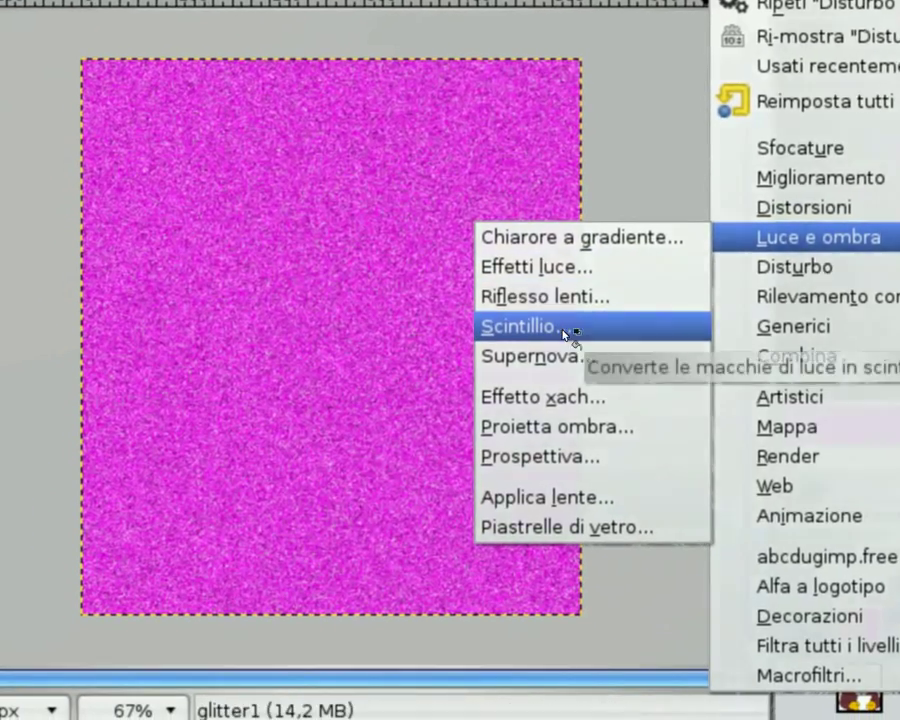
pyautogui.click(563, 331)
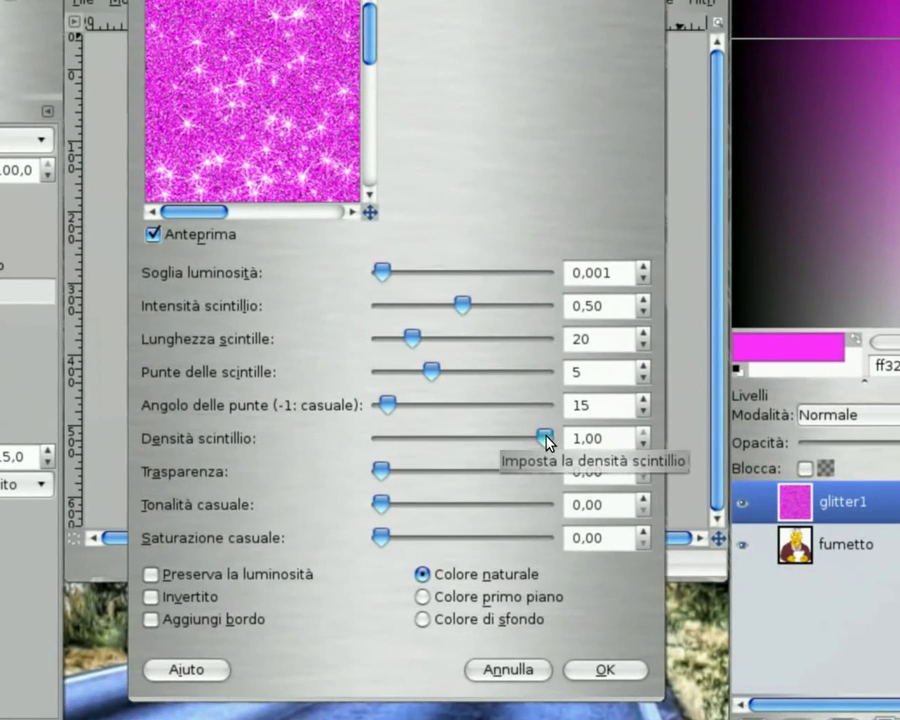
pyautogui.moveTo(546, 438); pyautogui.dragTo(488, 445)
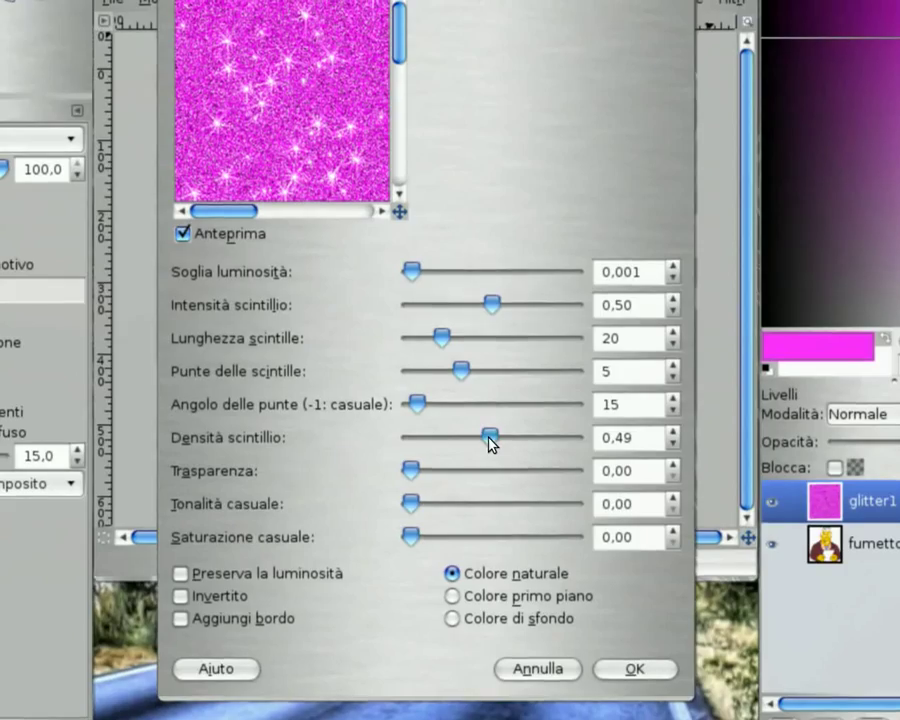
pyautogui.moveTo(492, 447)
pyautogui.mouseDown()
pyautogui.moveTo(453, 447)
pyautogui.moveTo(480, 438)
pyautogui.moveTo(560, 445)
pyautogui.mouseUp()
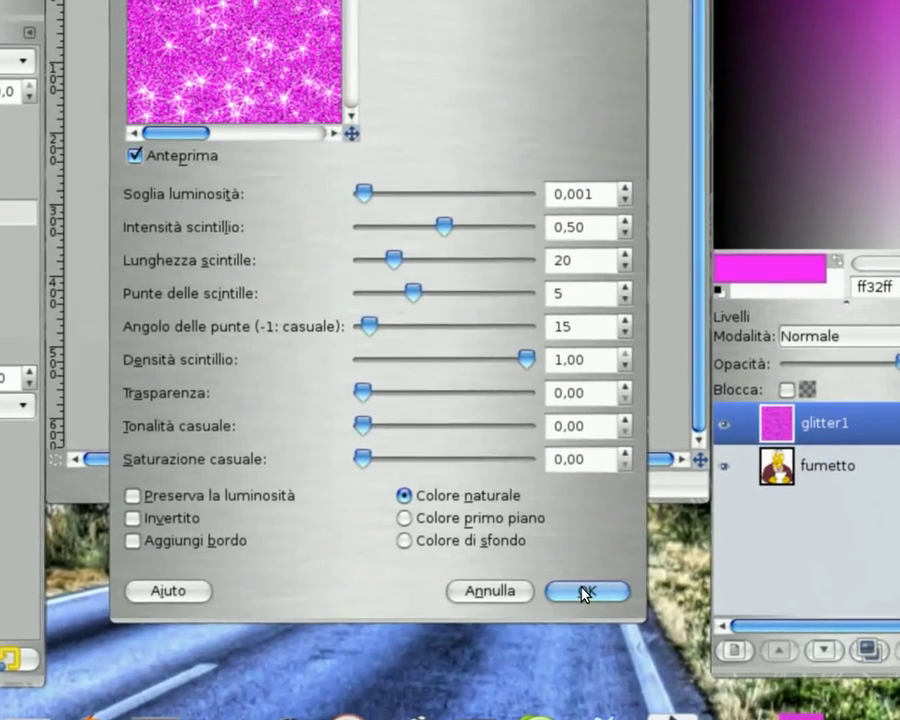
pyautogui.click(598, 668)
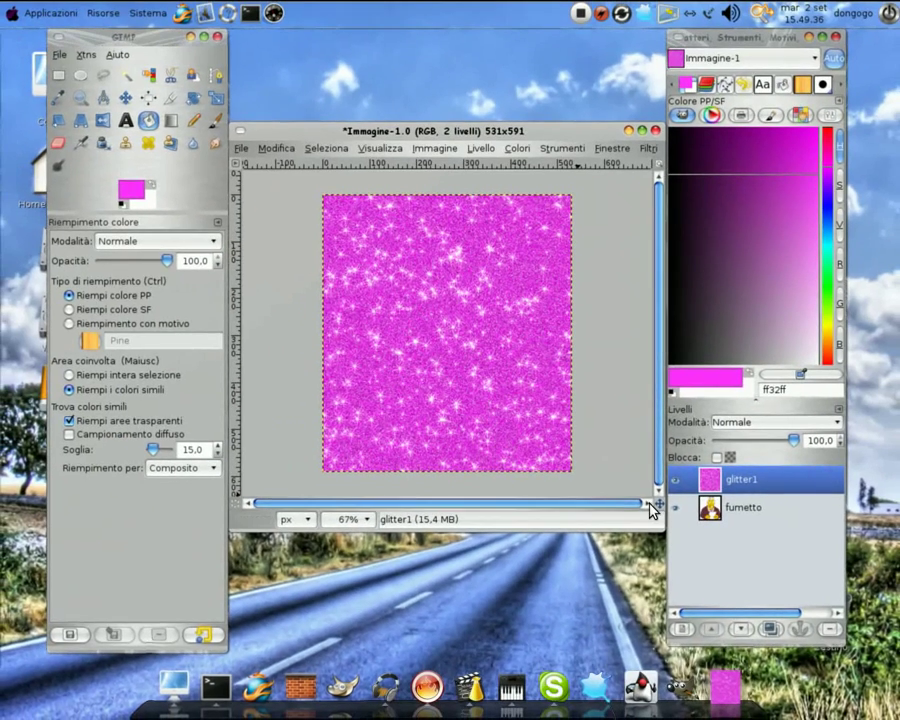
# Step: Cut the maroon jacket out of the fumetto layer using Fuzzy Select, with glitter1 hidden
pyautogui.click(750, 511)
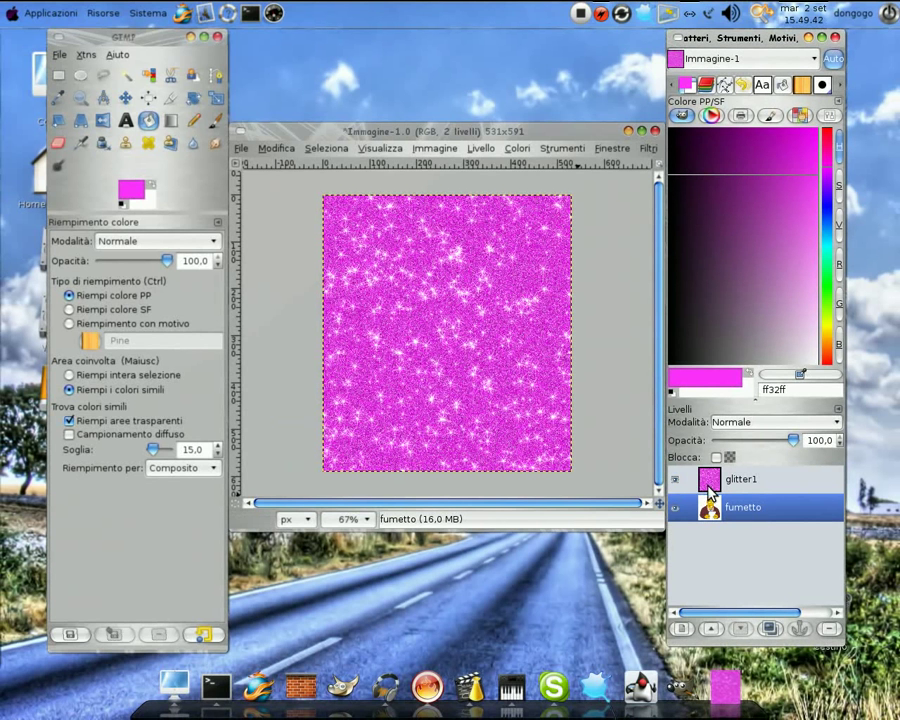
pyautogui.click(676, 481)
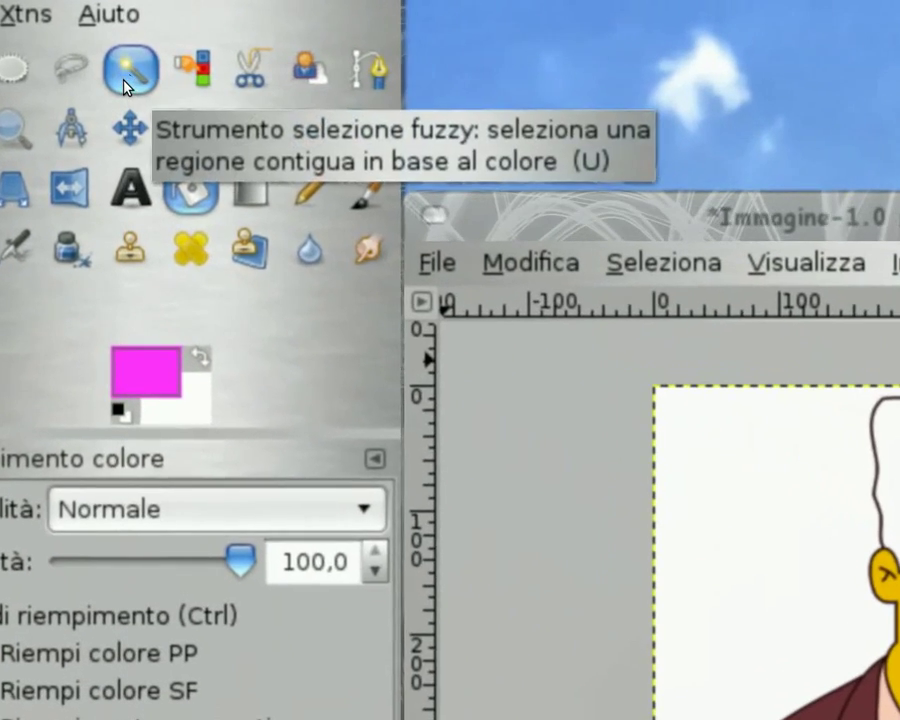
pyautogui.click(125, 82)
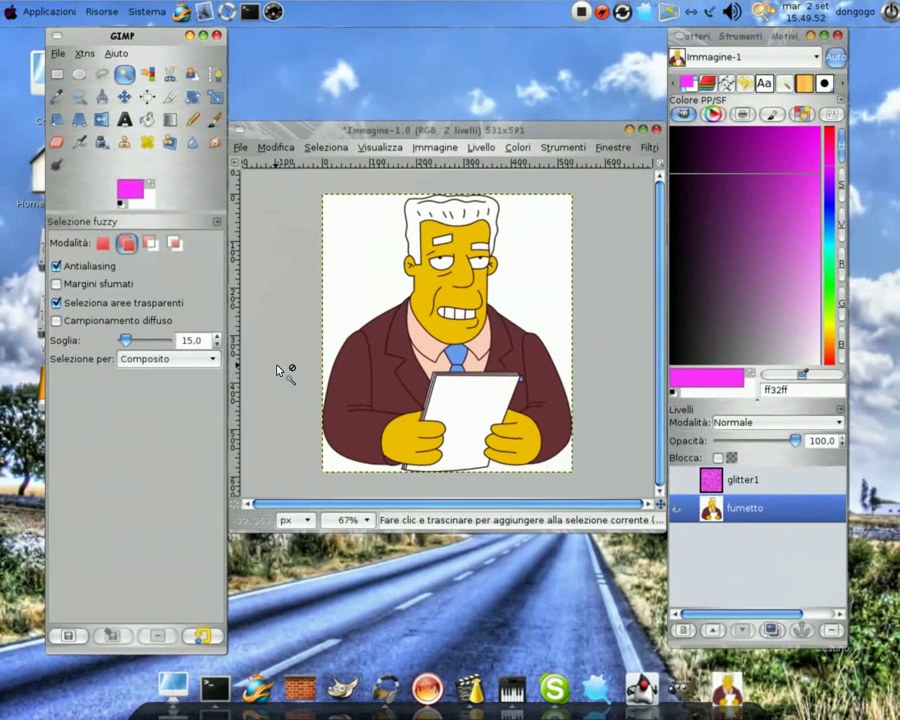
pyautogui.click(351, 387)
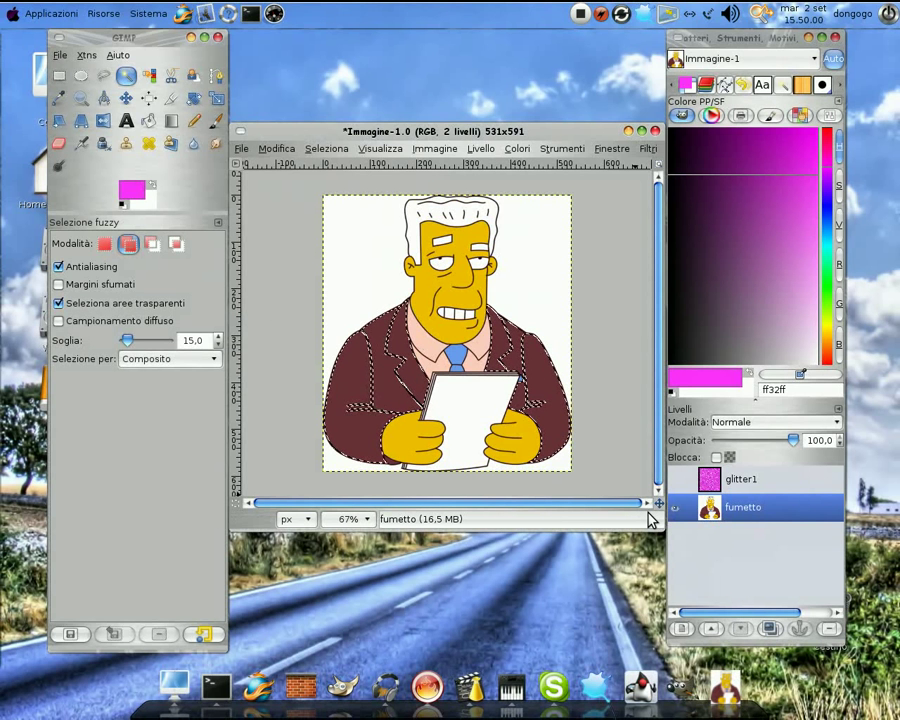
pyautogui.press('Delete')
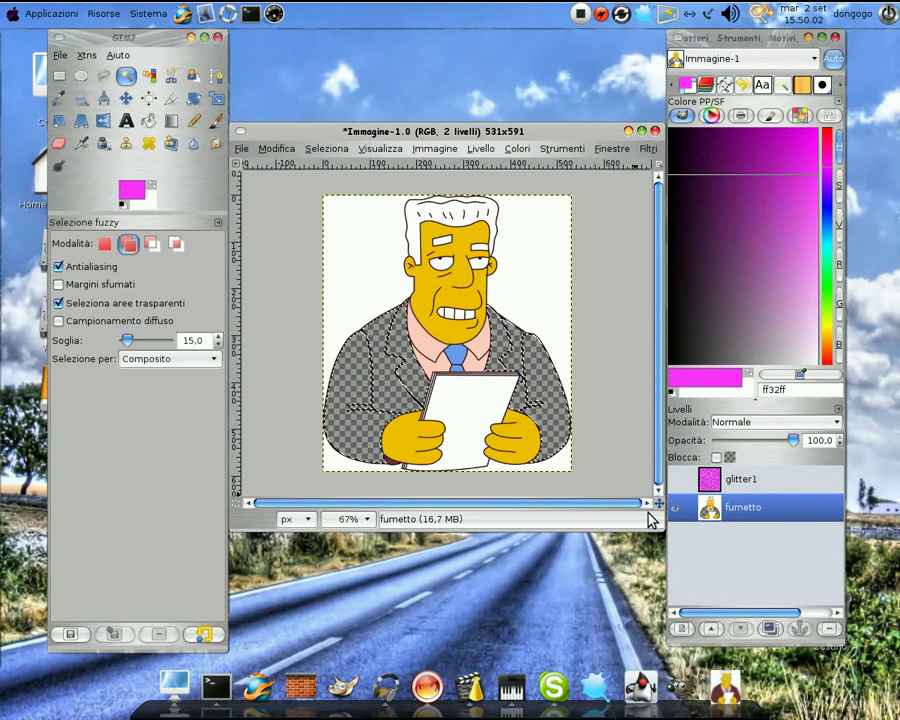
pyautogui.click(686, 478)
# Step: Show glitter1 again, duplicate it twice, and select glitter1 copia
pyautogui.click(676, 481)
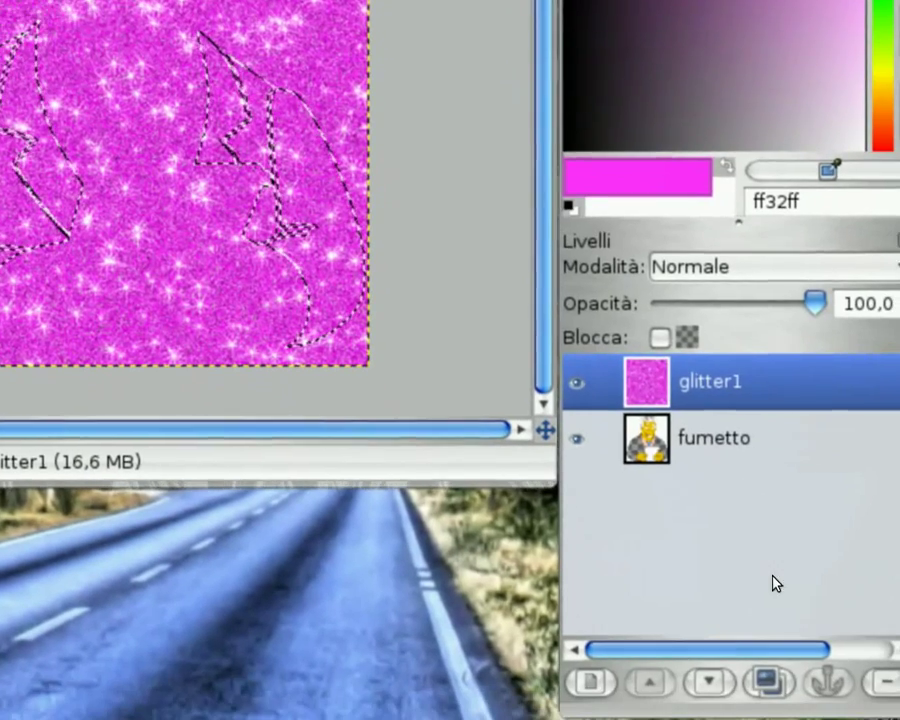
pyautogui.click(775, 690)
pyautogui.click(775, 690)
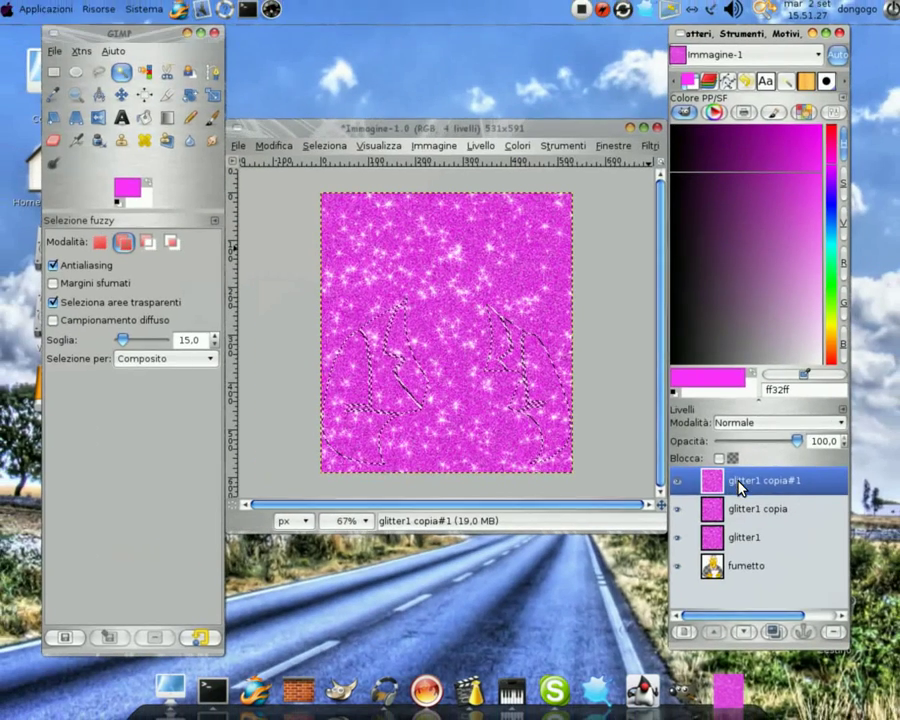
pyautogui.click(746, 510)
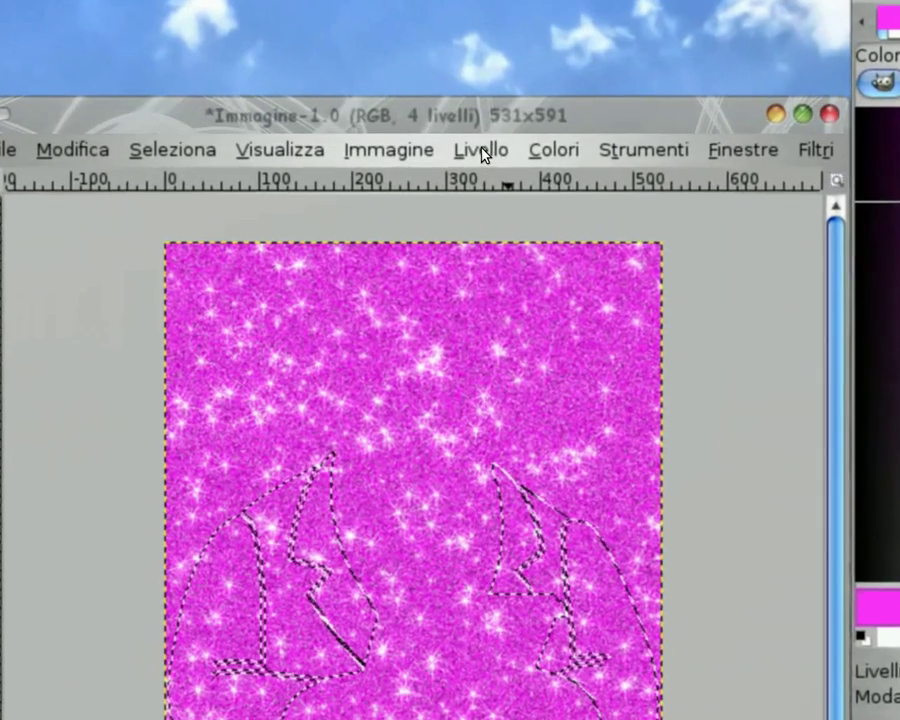
# Step: Rotate glitter1 copia 90° clockwise and hide glitter1 copia#1
pyautogui.click(481, 150)
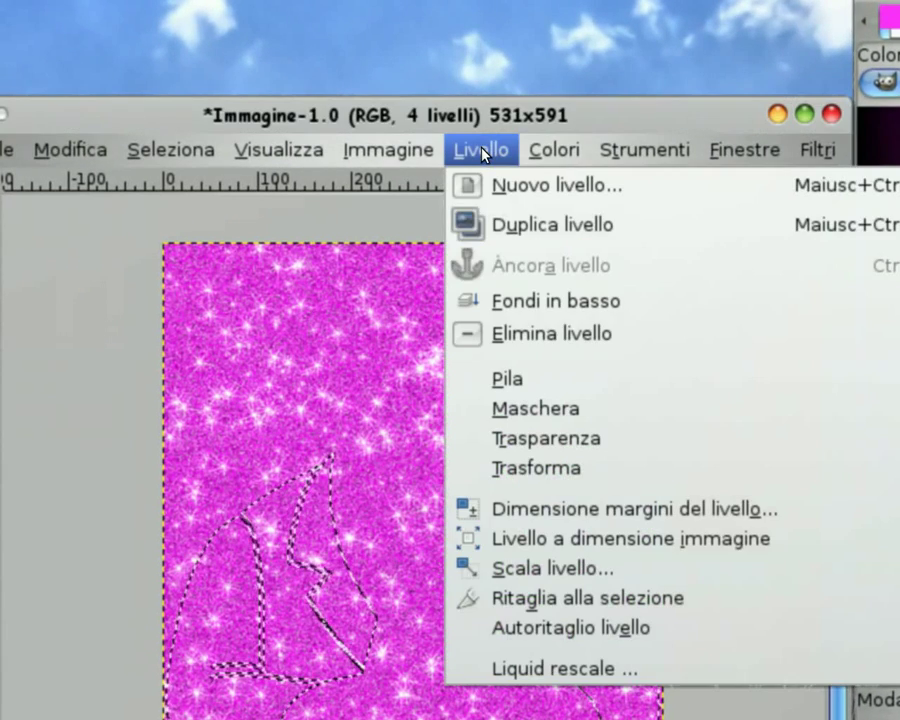
pyautogui.moveTo(669, 271)
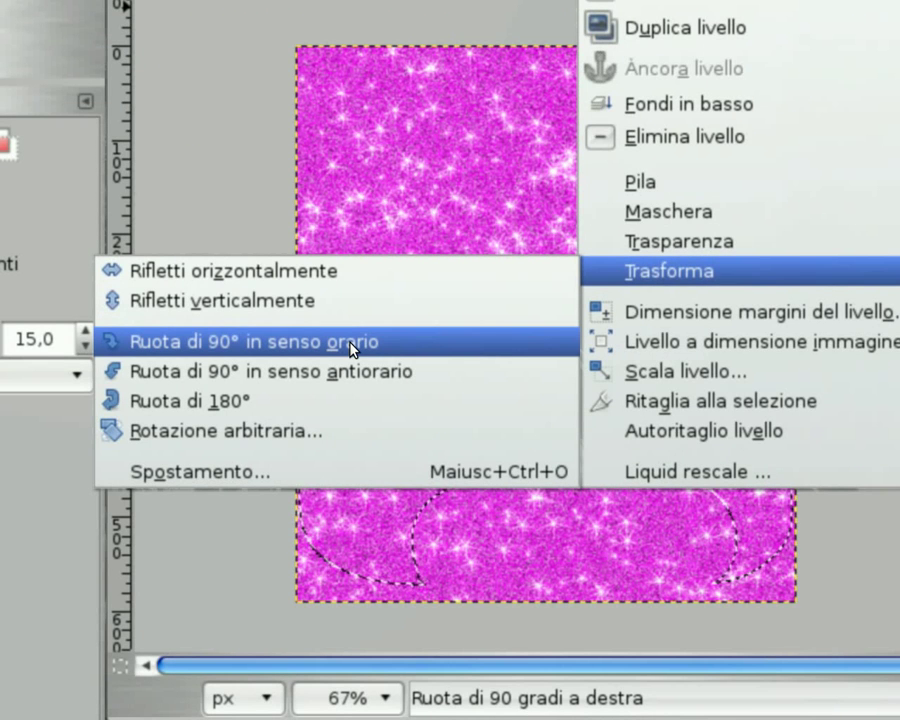
pyautogui.click(352, 349)
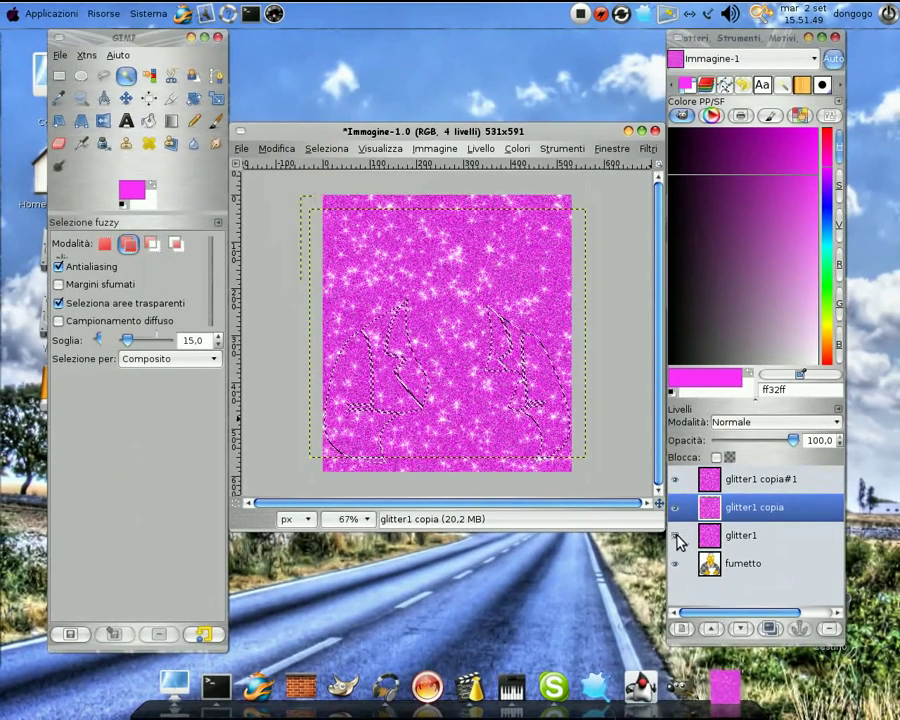
pyautogui.click(677, 537)
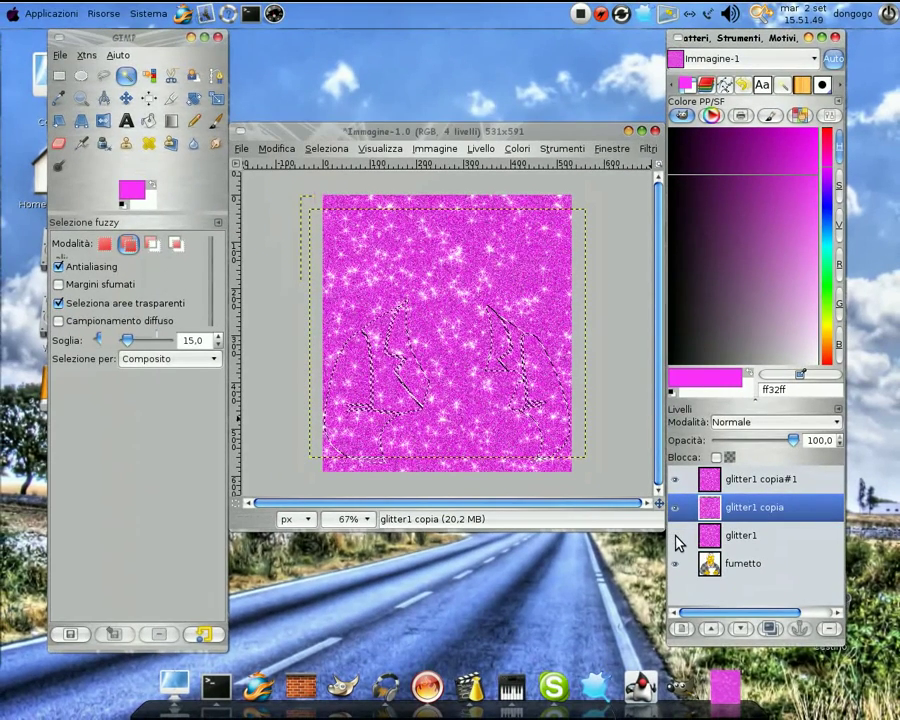
pyautogui.click(677, 480)
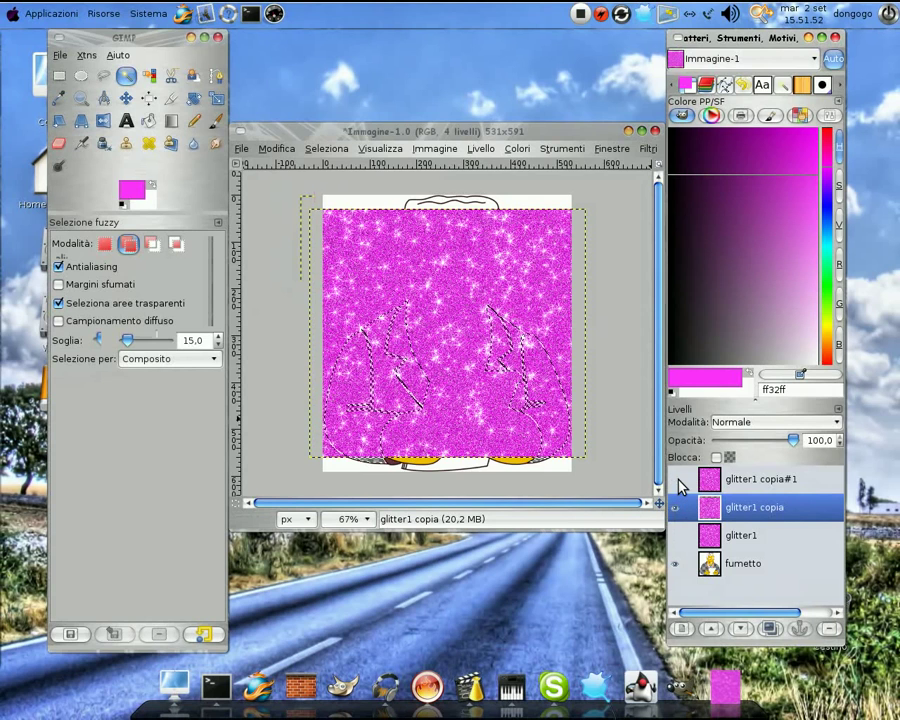
# Step: Move glitter1 copia down about 40 px and show glitter1 copia#1 again
pyautogui.click(125, 99)
pyautogui.moveTo(447, 317); pyautogui.dragTo(447, 342)
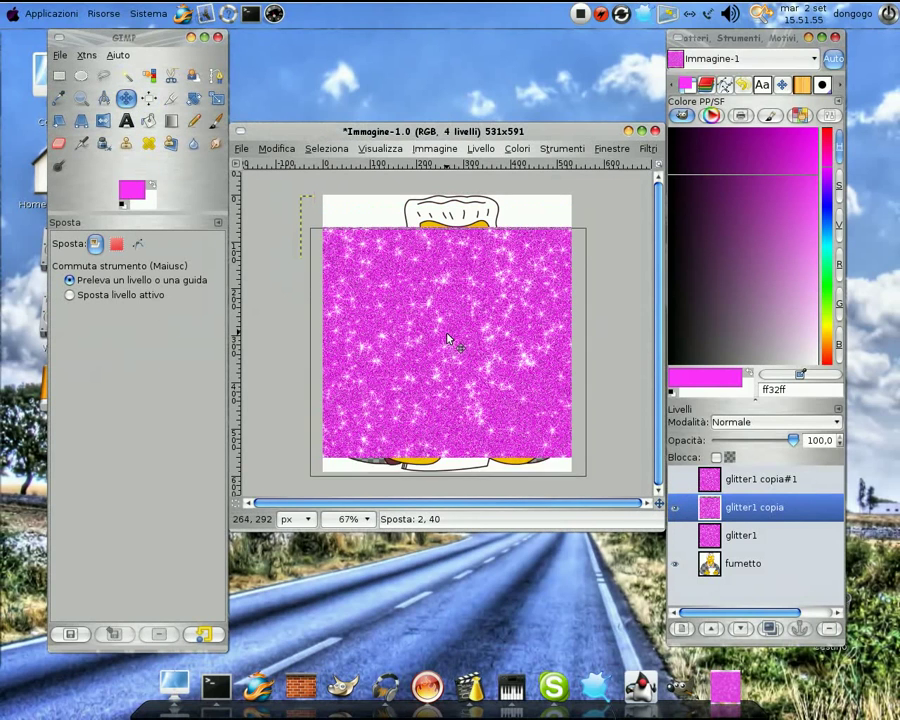
pyautogui.moveTo(447, 343); pyautogui.dragTo(447, 343)
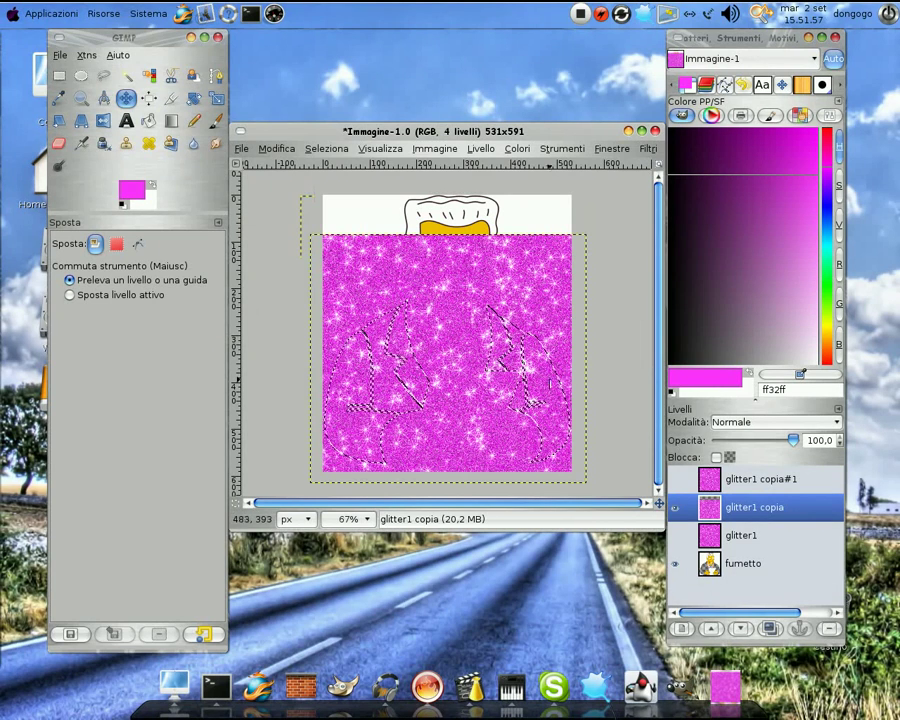
pyautogui.click(677, 482)
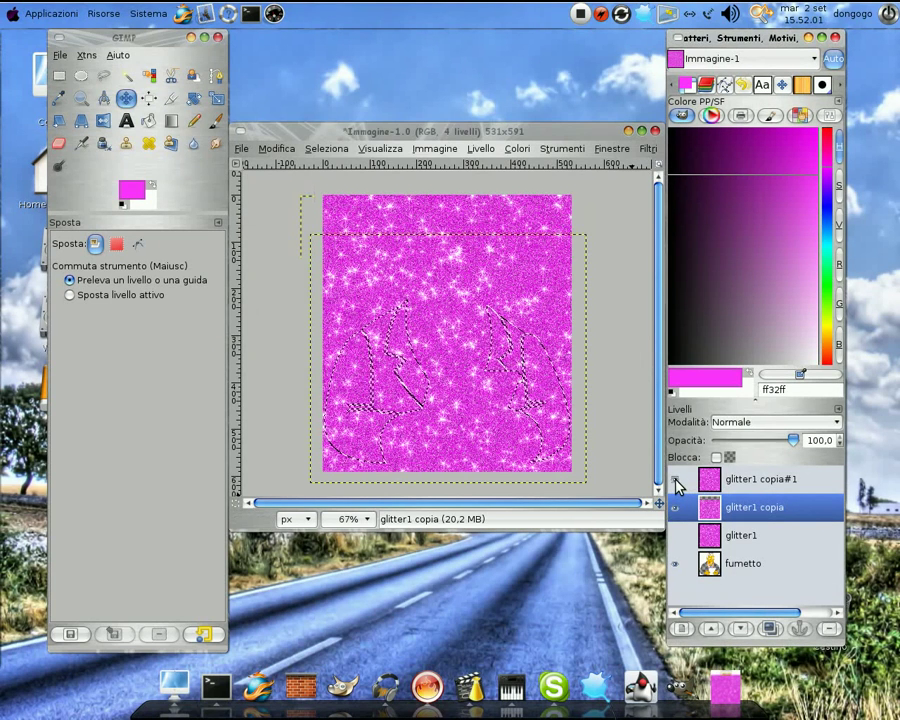
# Step: Rotate glitter1 copia#1 by 180°, hide it, and select the glitter1 layer
pyautogui.click(720, 482)
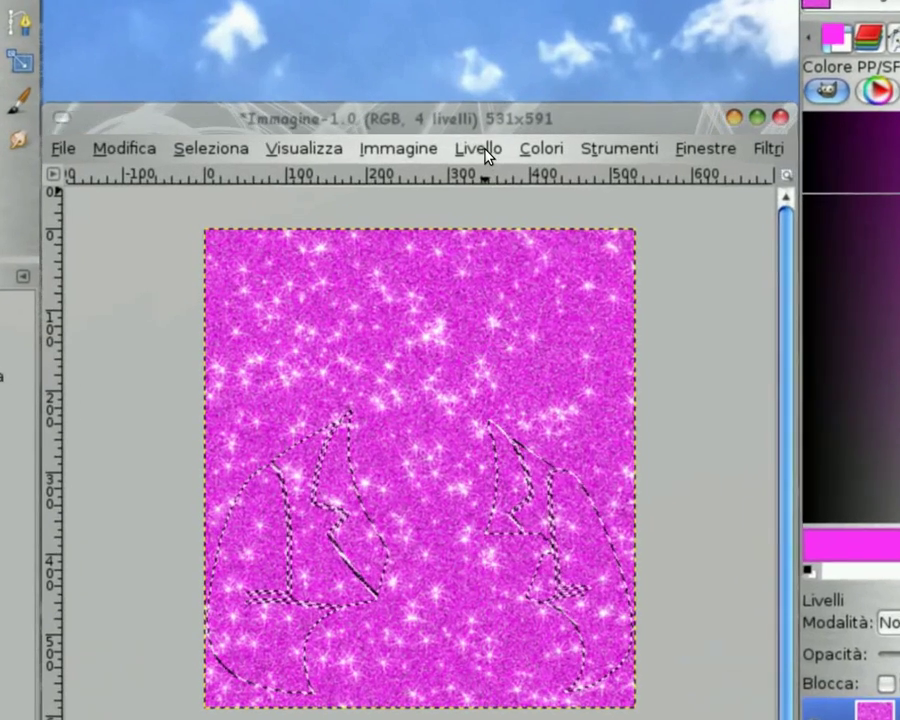
pyautogui.click(483, 154)
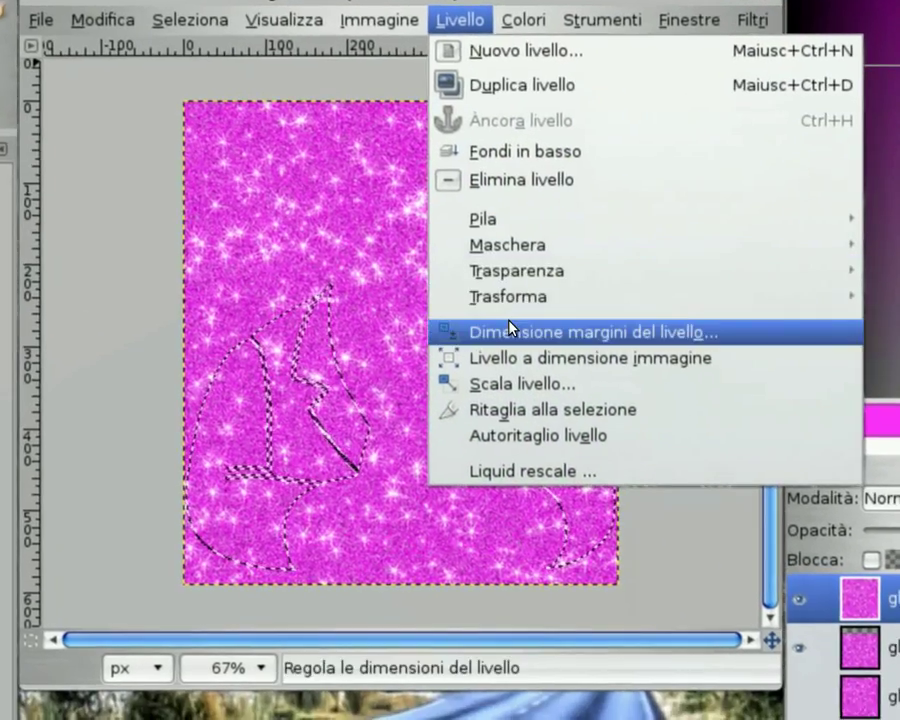
pyautogui.moveTo(667, 258)
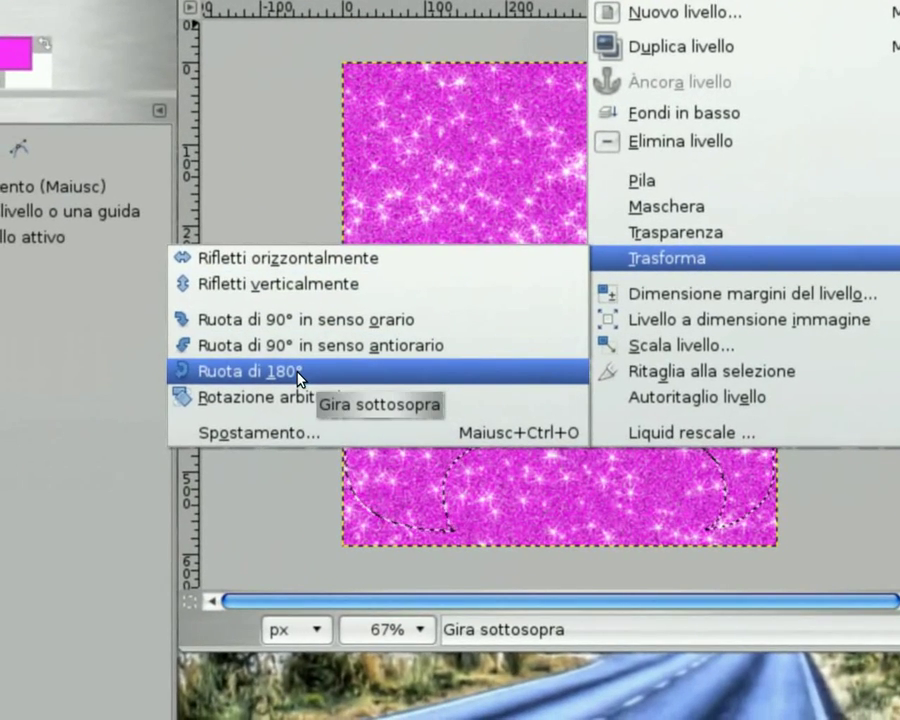
pyautogui.click(298, 372)
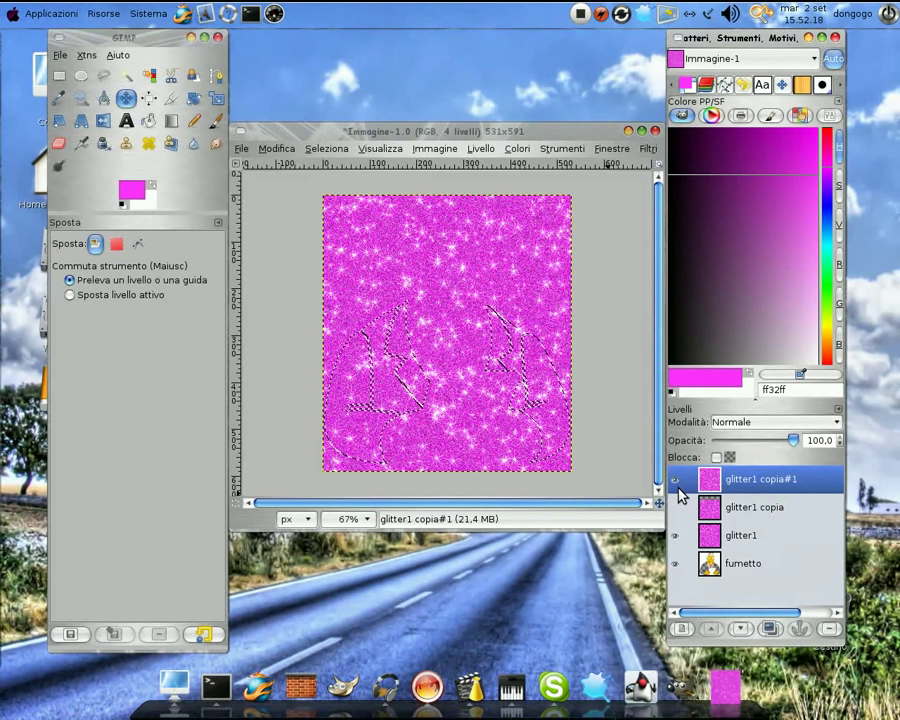
pyautogui.click(675, 480)
pyautogui.click(713, 543)
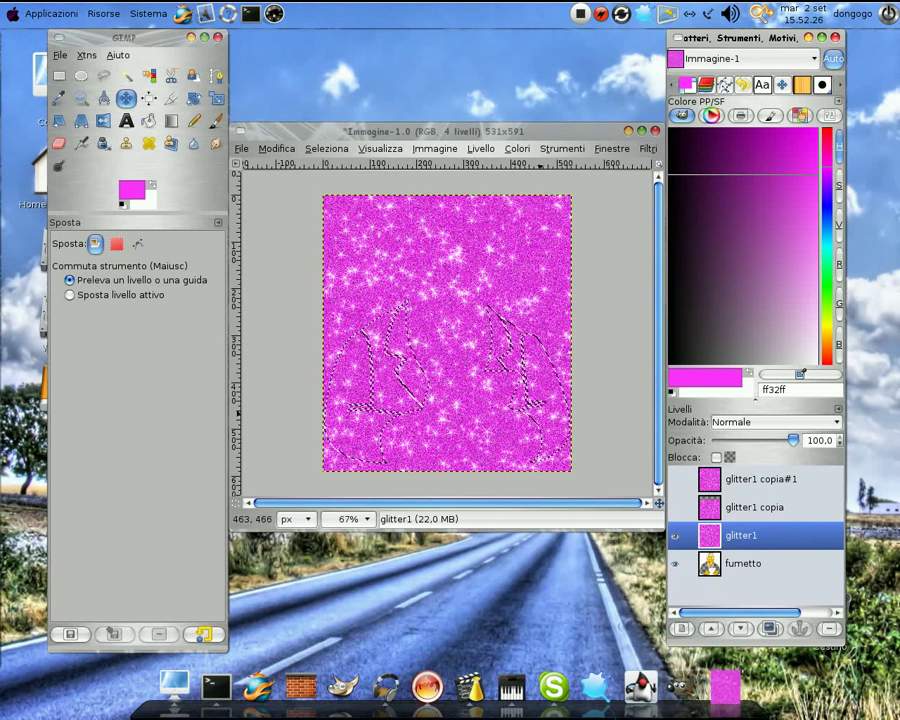
pyautogui.press('z')
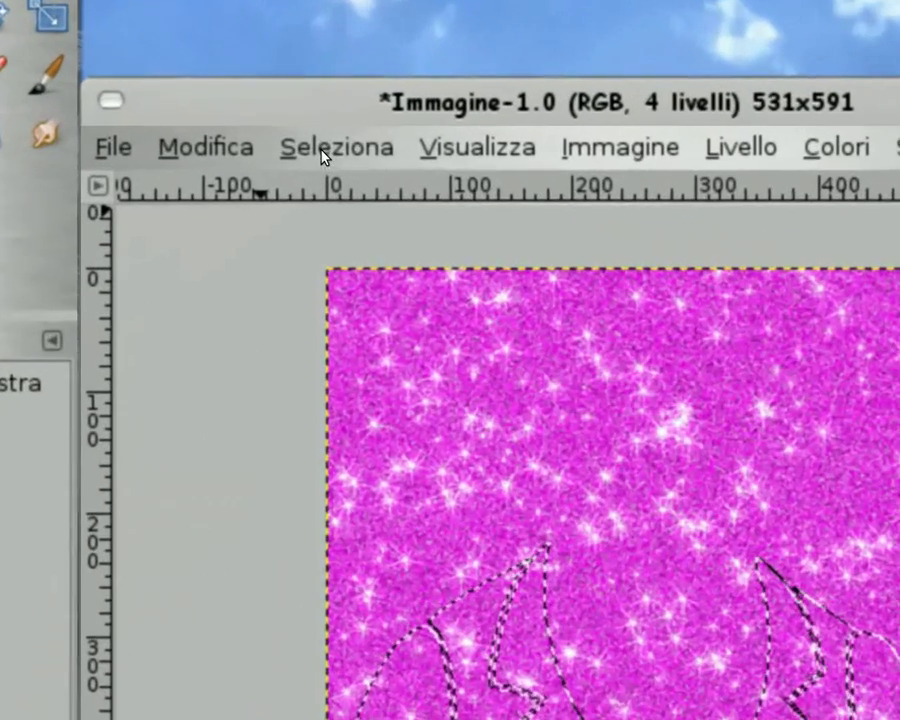
pyautogui.click(323, 155)
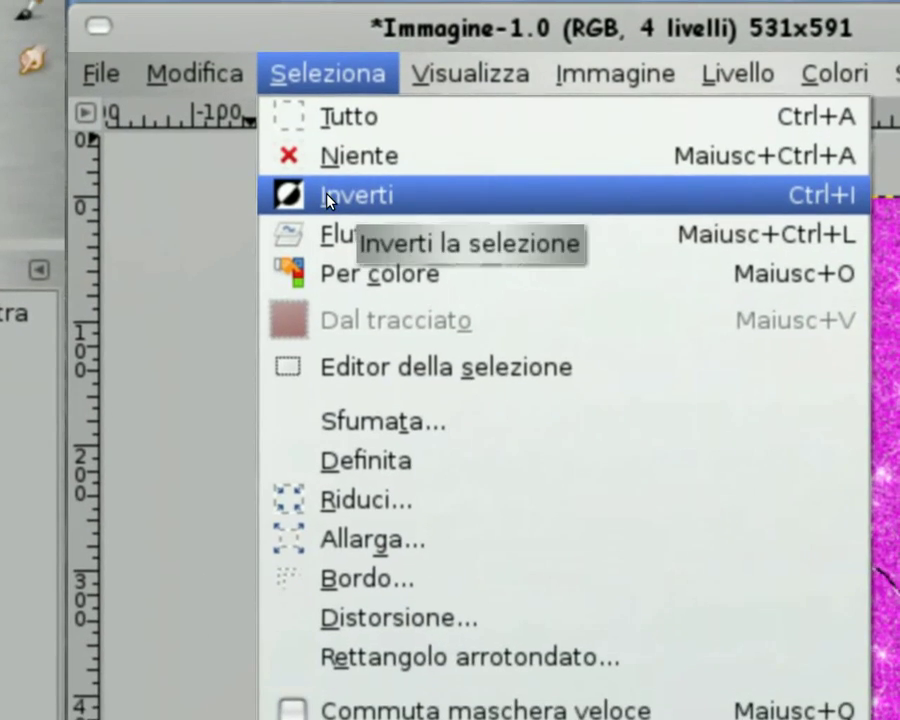
# Step: Invert the jacket selection and clear glitter outside it on glitter1 and glitter1 copia
pyautogui.click(329, 197)
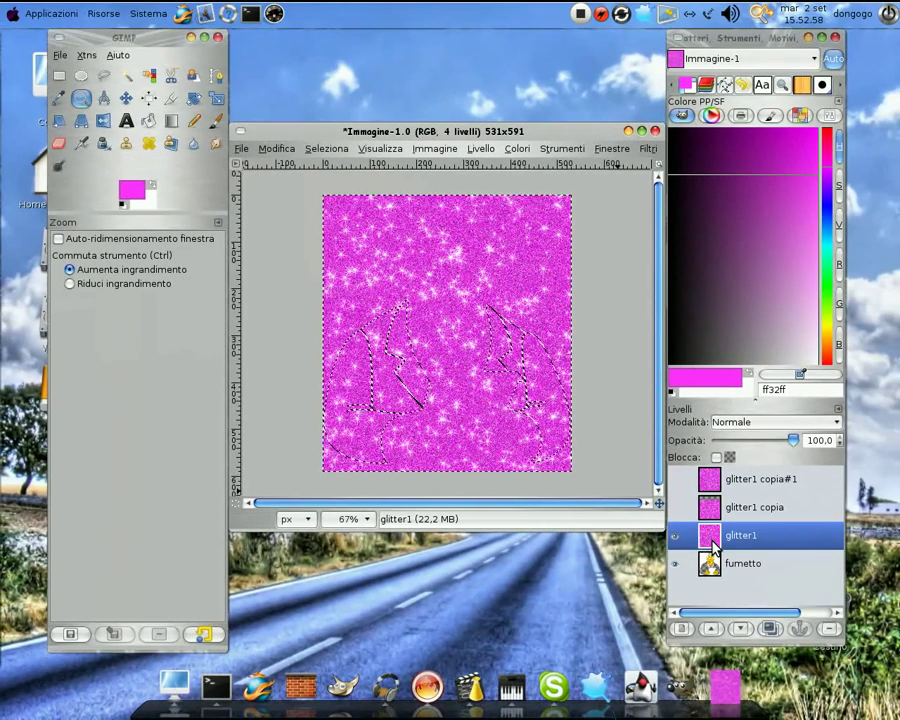
pyautogui.press('Delete')
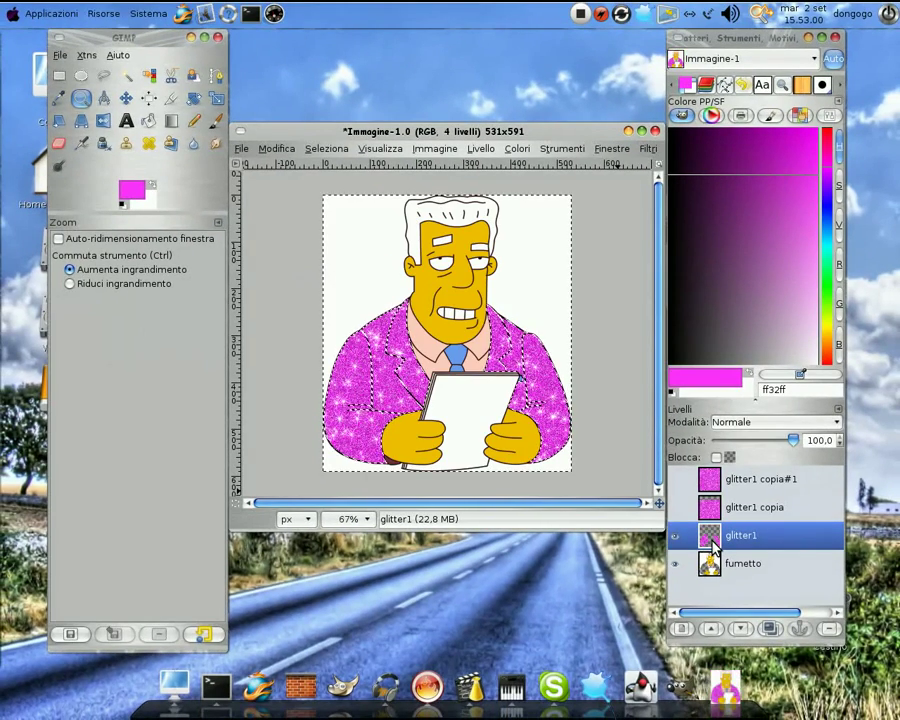
pyautogui.click(676, 537)
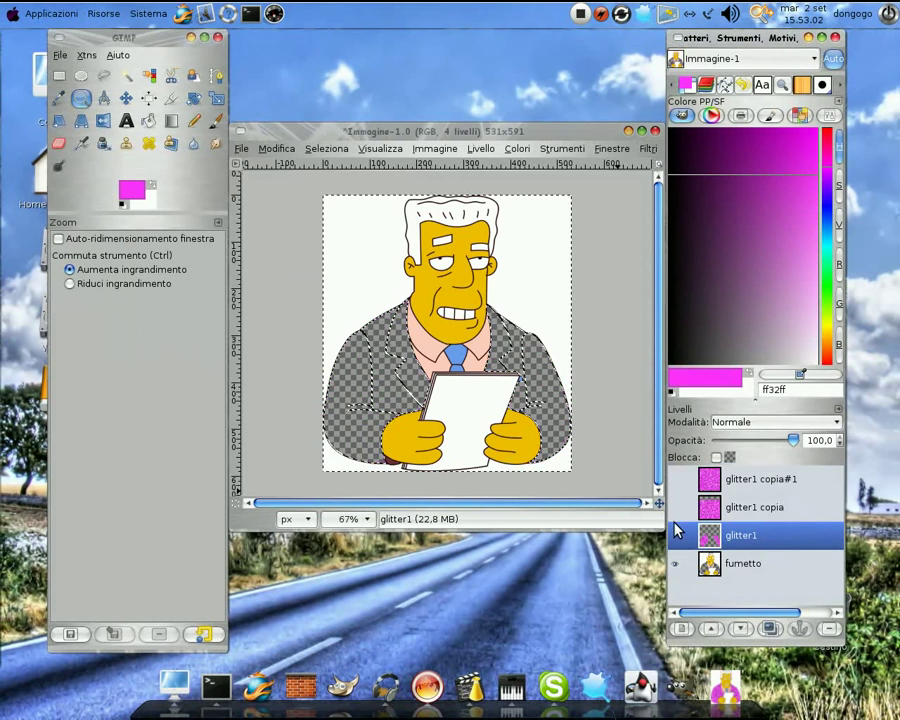
pyautogui.click(675, 507)
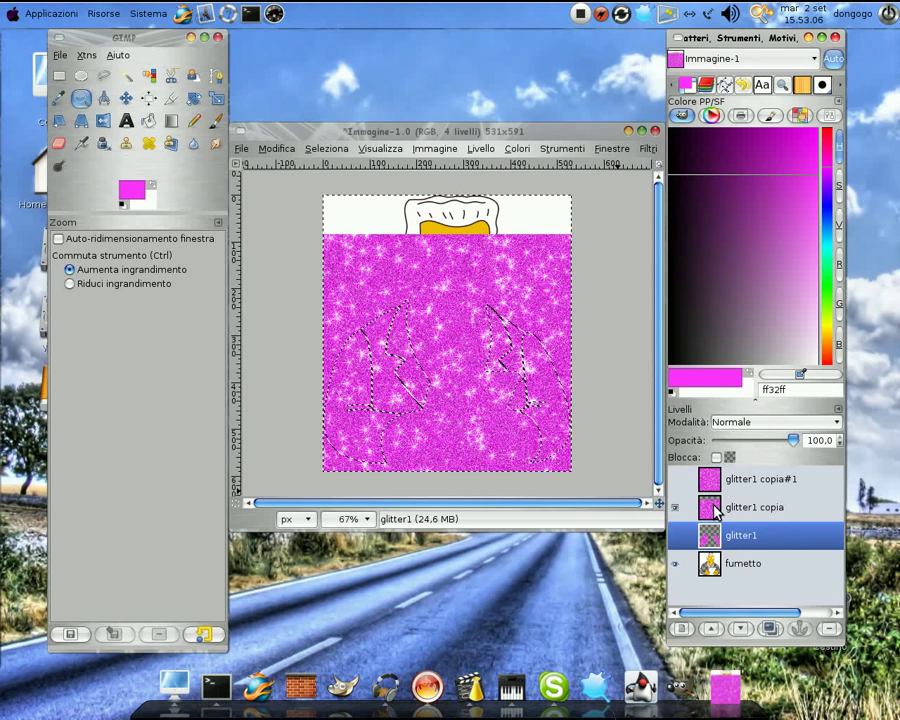
pyautogui.click(715, 511)
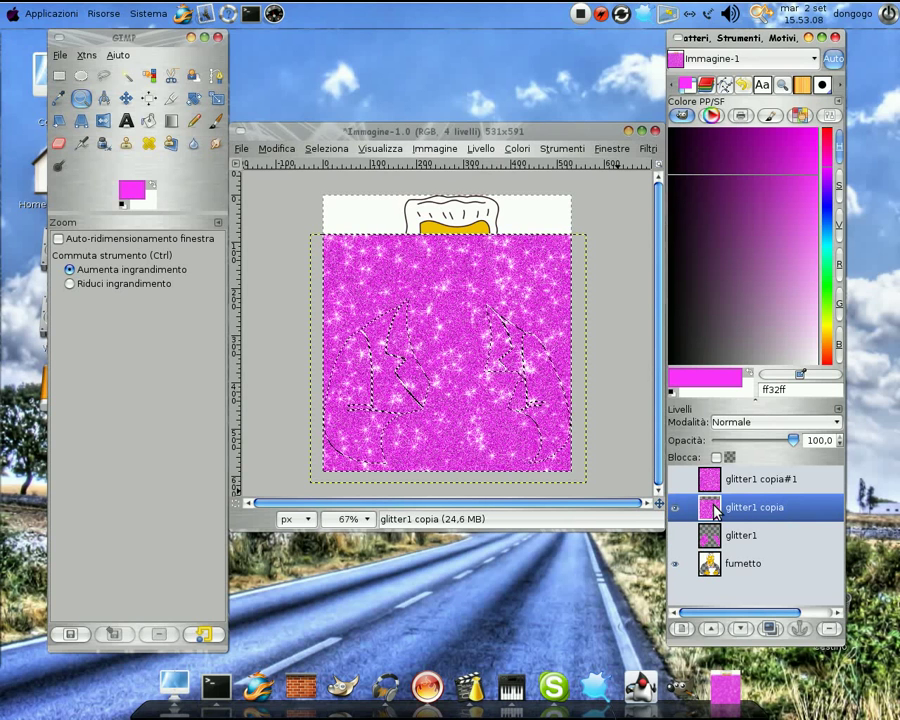
pyautogui.press('Delete')
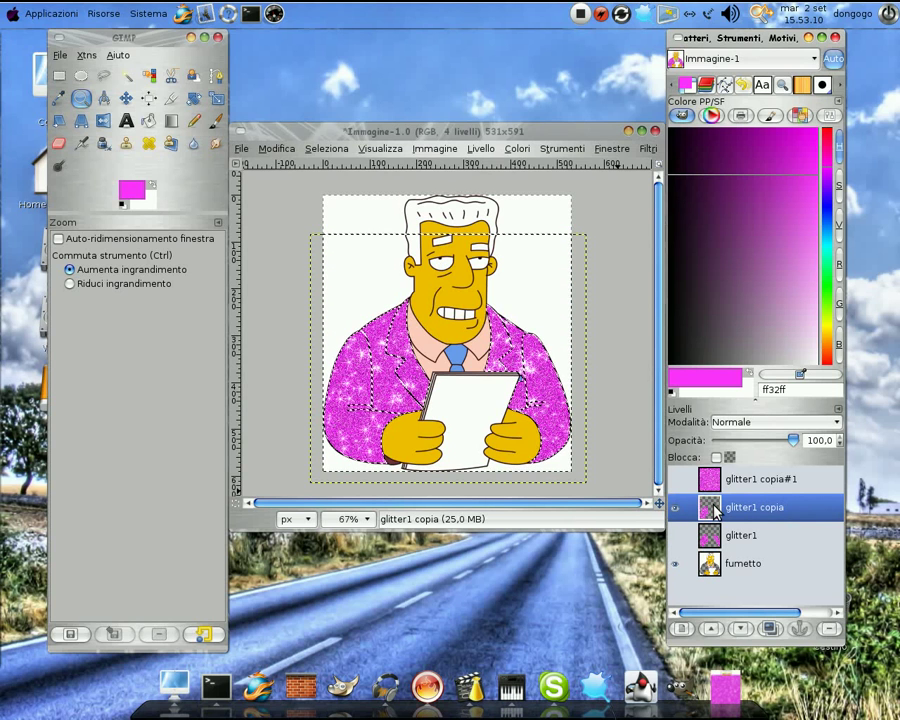
# Step: Show glitter1 copia#1 and clear its glitter outside the jacket too
pyautogui.click(676, 481)
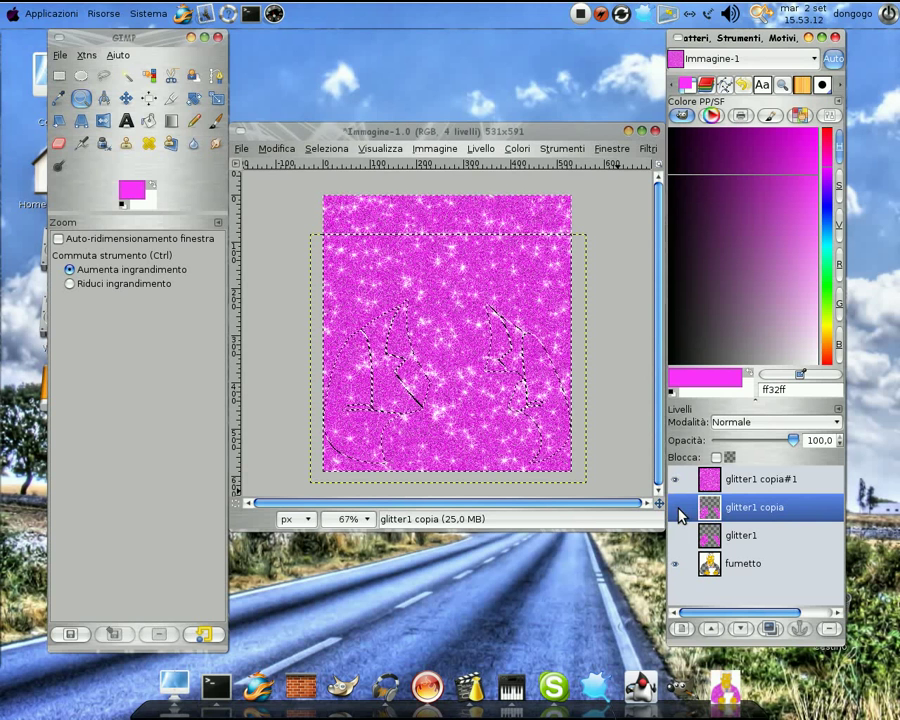
pyautogui.press('Up')
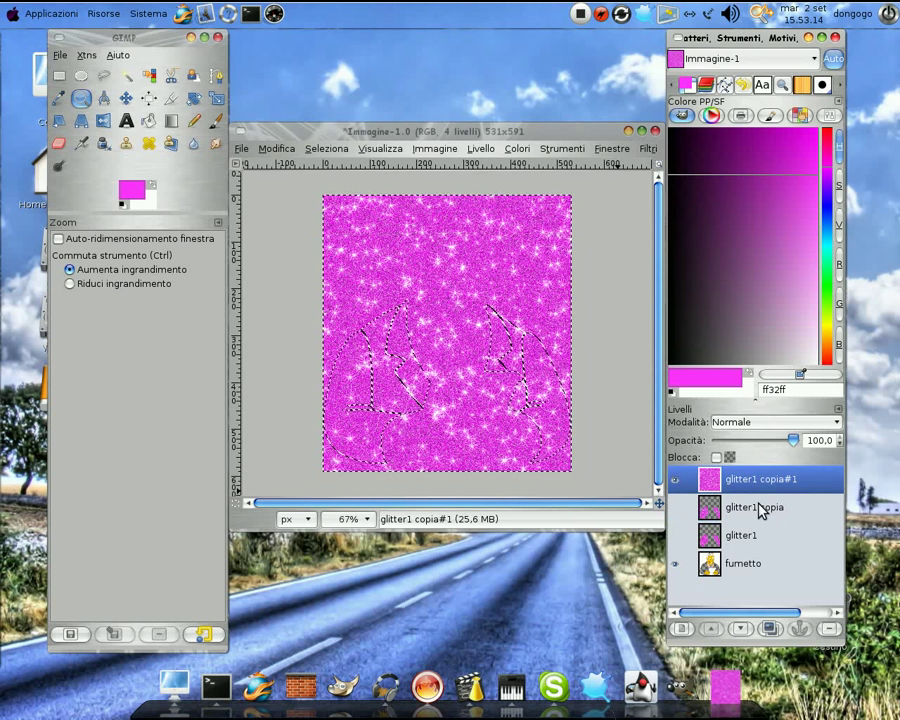
pyautogui.press('Delete')
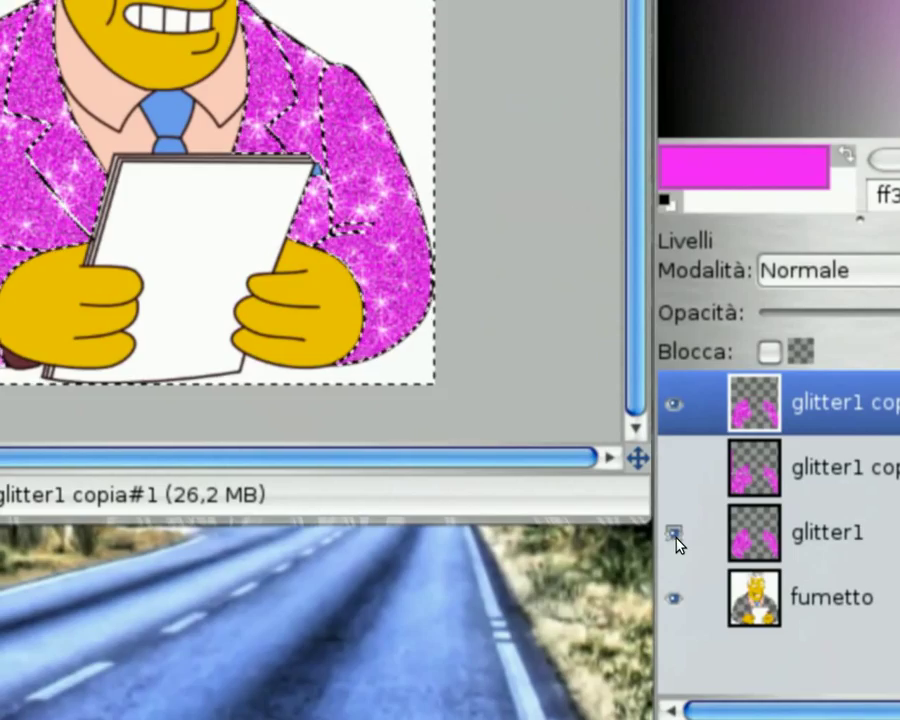
# Step: Show both glitter layers, merge glitter1 down into fumetto, and clear the selection
pyautogui.click(643, 531)
pyautogui.click(676, 509)
pyautogui.click(725, 539)
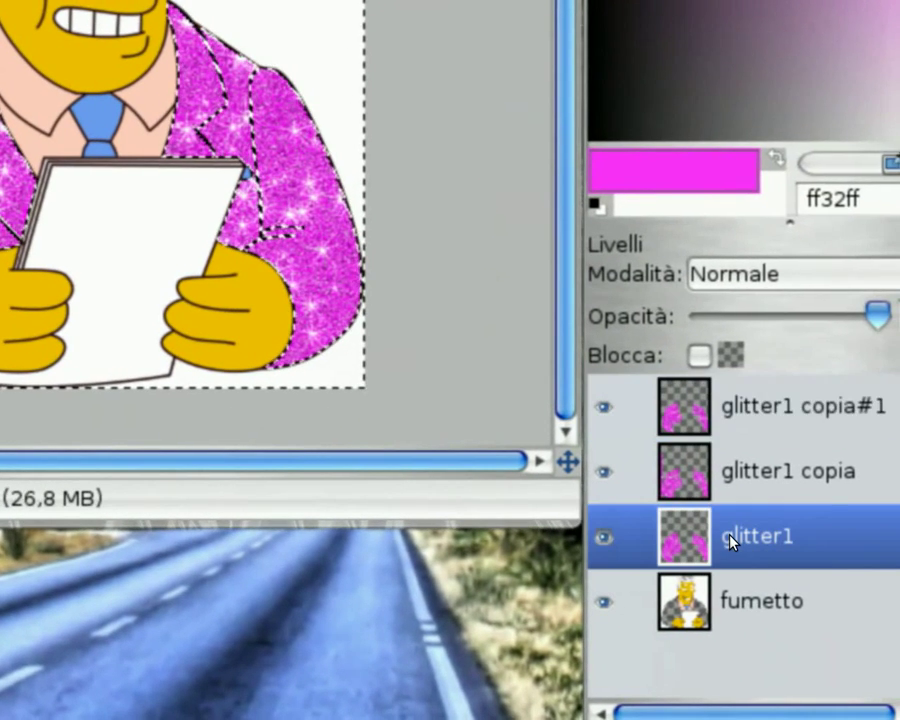
pyautogui.rightClick(730, 540)
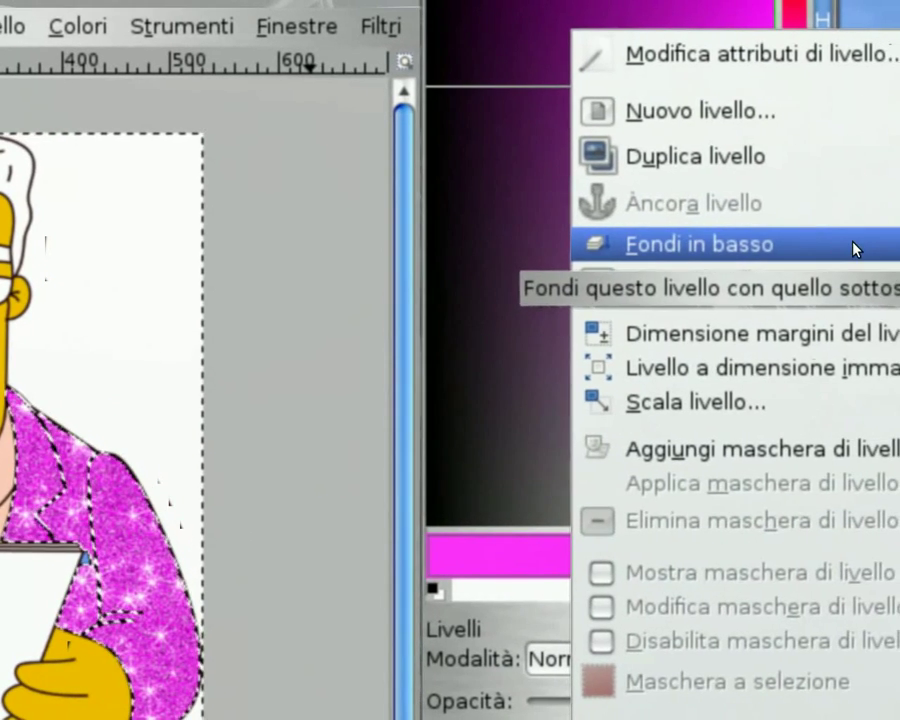
pyautogui.click(855, 244)
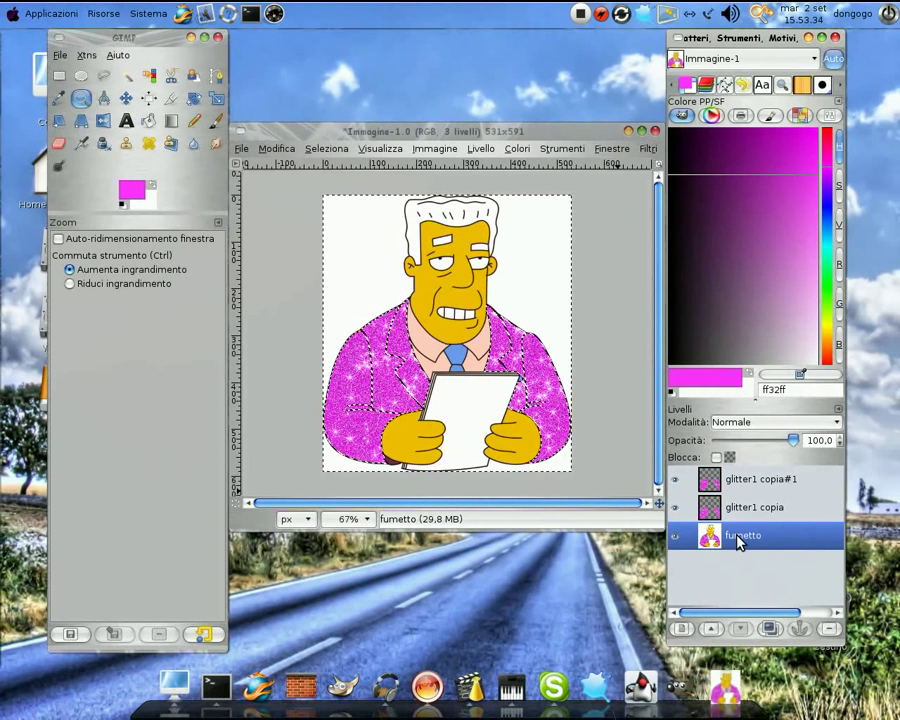
pyautogui.click(326, 148)
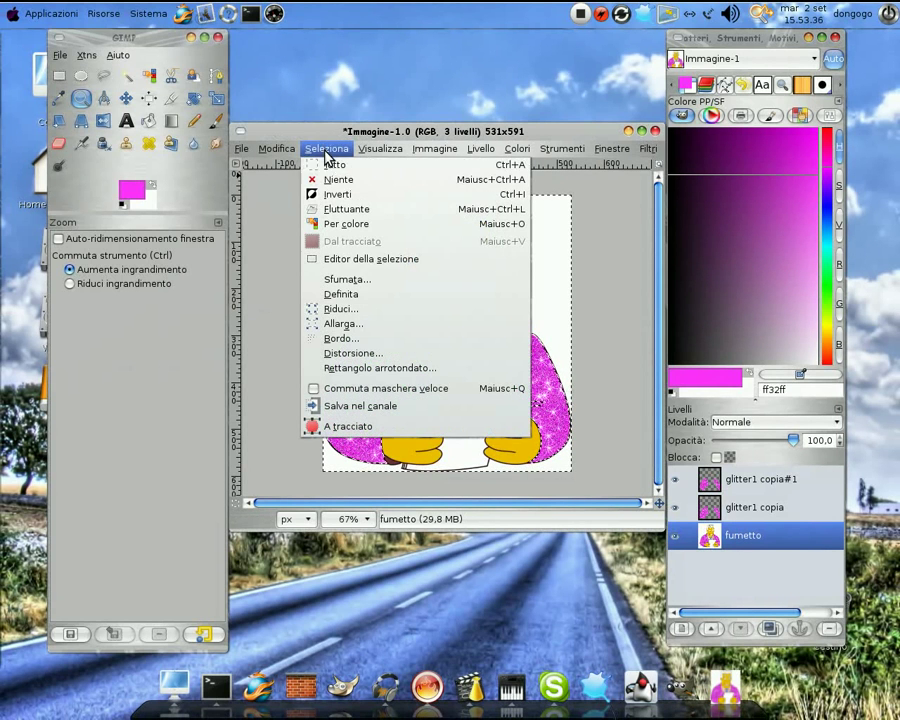
pyautogui.click(332, 180)
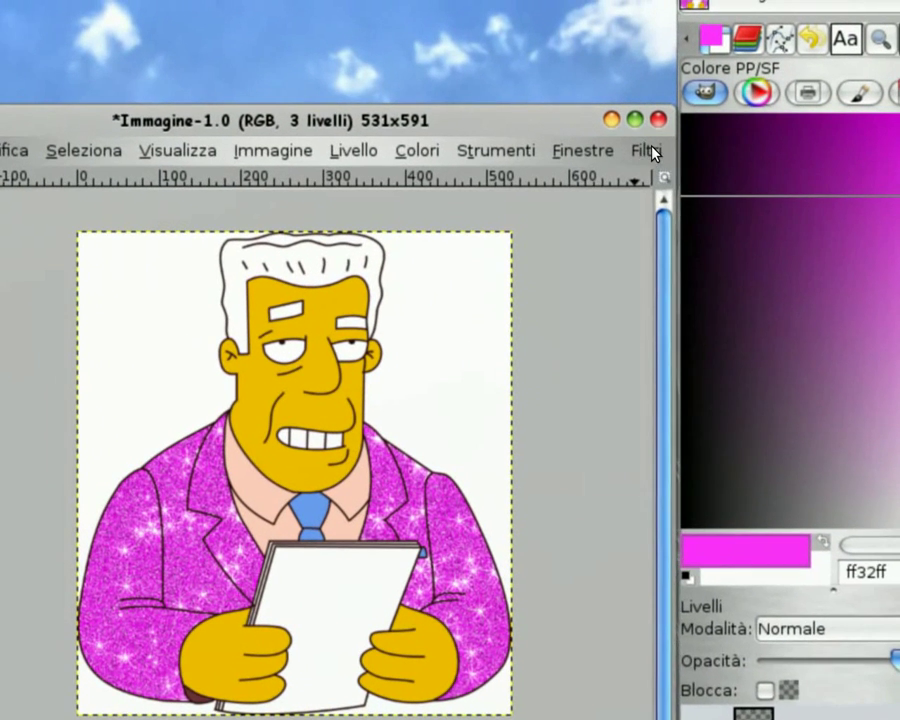
# Step: Optimize the animation for GIF as a new image and move its window up-left
pyautogui.click(645, 150)
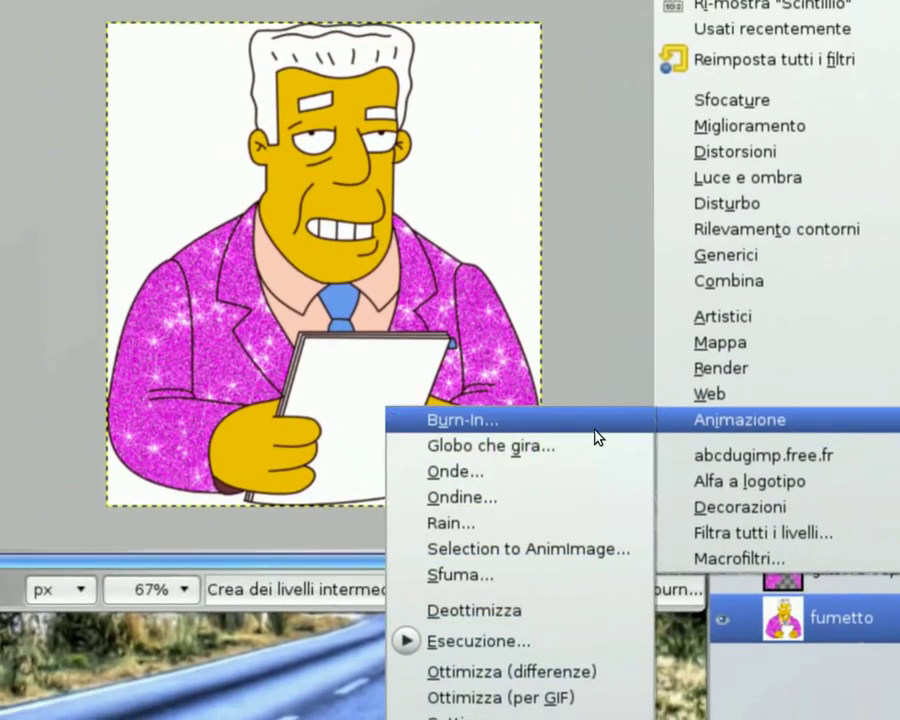
pyautogui.moveTo(770, 300)
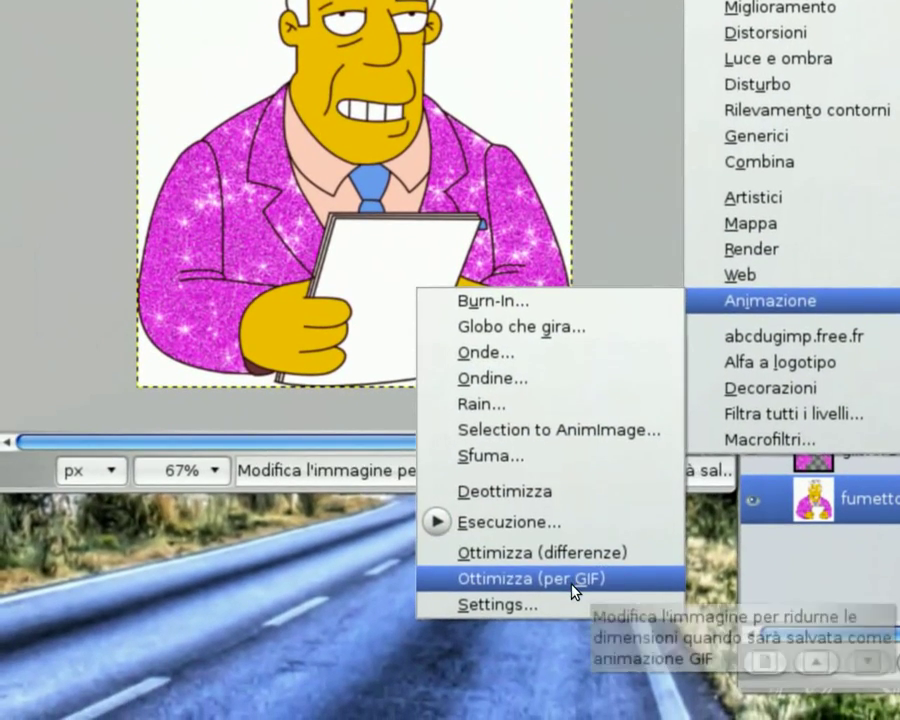
pyautogui.click(575, 600)
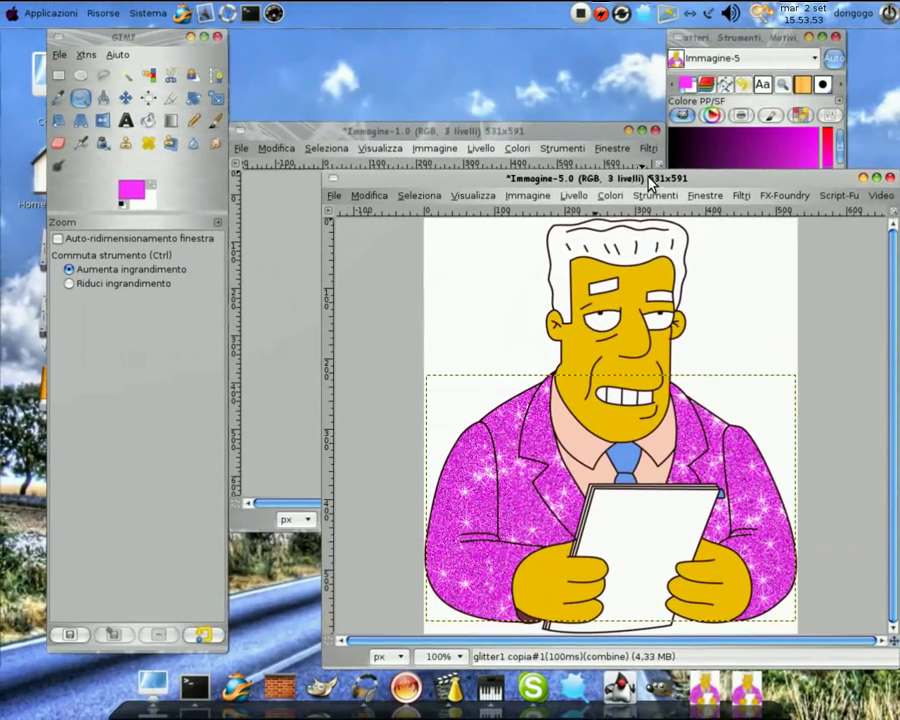
pyautogui.moveTo(649, 179); pyautogui.dragTo(512, 44)
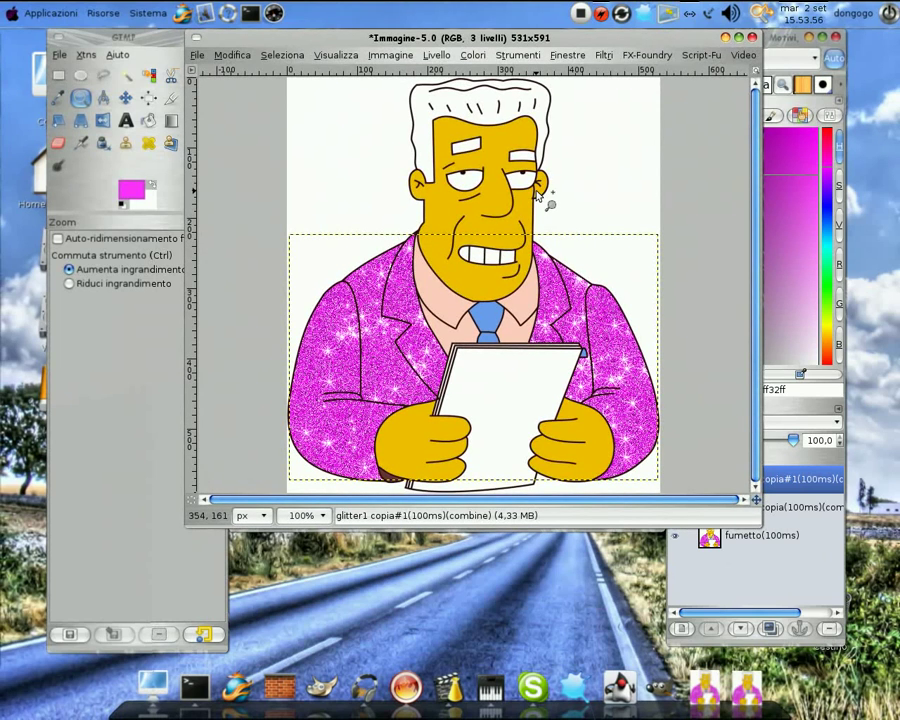
# Step: Open the Animazione > Esecuzione playback preview of the optimized animation
pyautogui.click(605, 56)
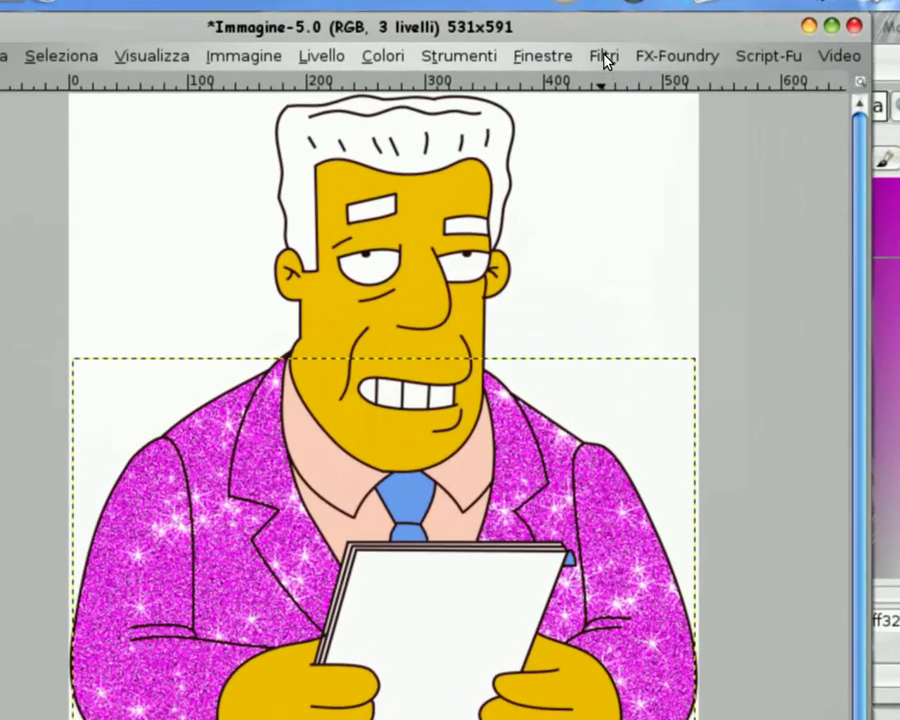
pyautogui.click(605, 57)
pyautogui.moveTo(640, 328)
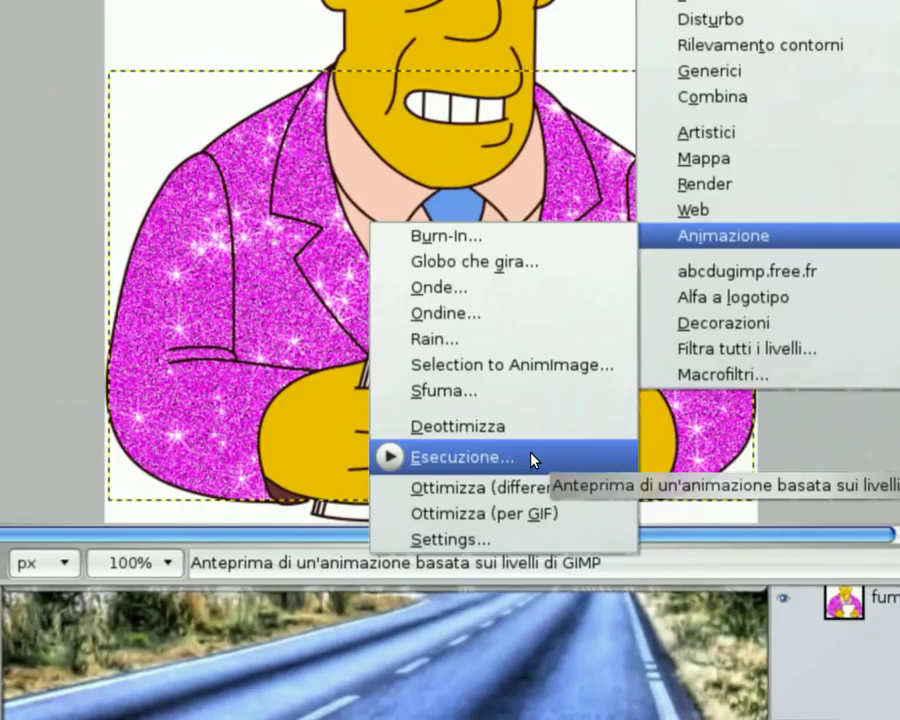
pyautogui.click(511, 495)
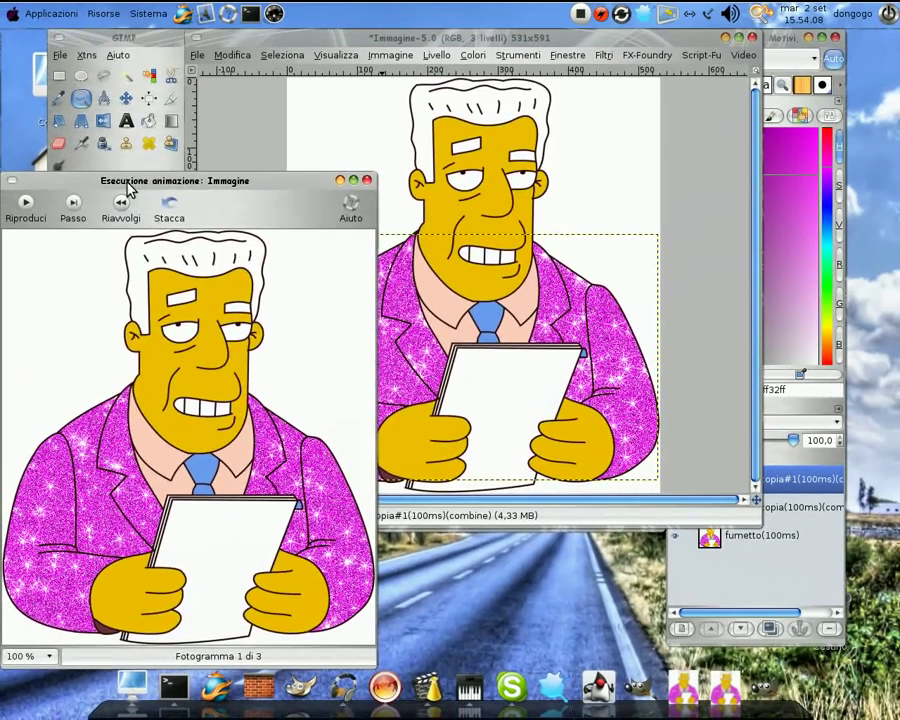
# Step: Play the animation in the centred playback window, stop it, and close the preview
pyautogui.moveTo(128, 190); pyautogui.dragTo(418, 86)
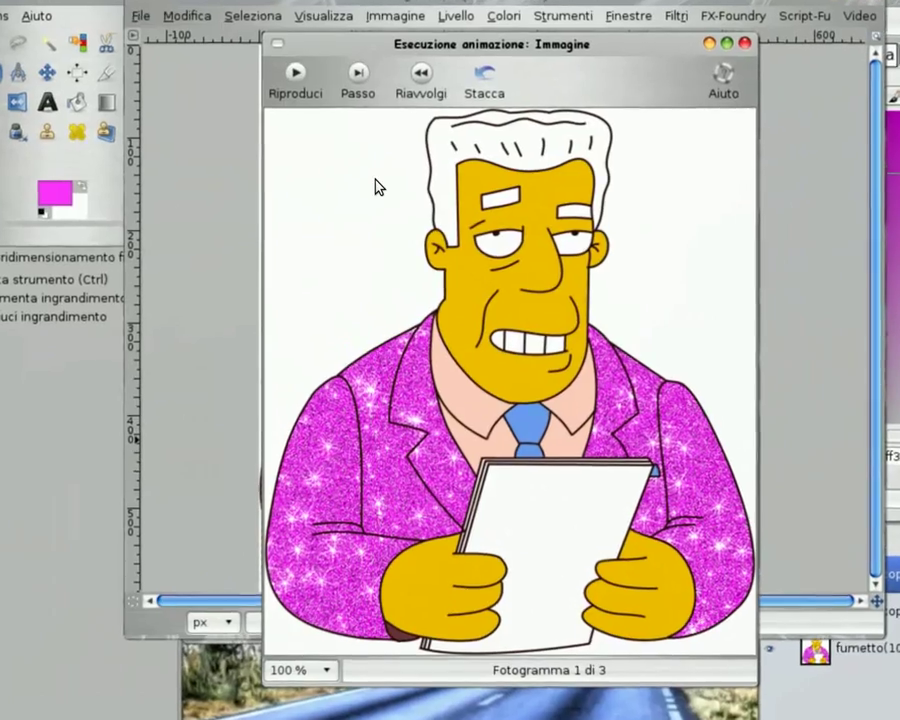
pyautogui.click(314, 110)
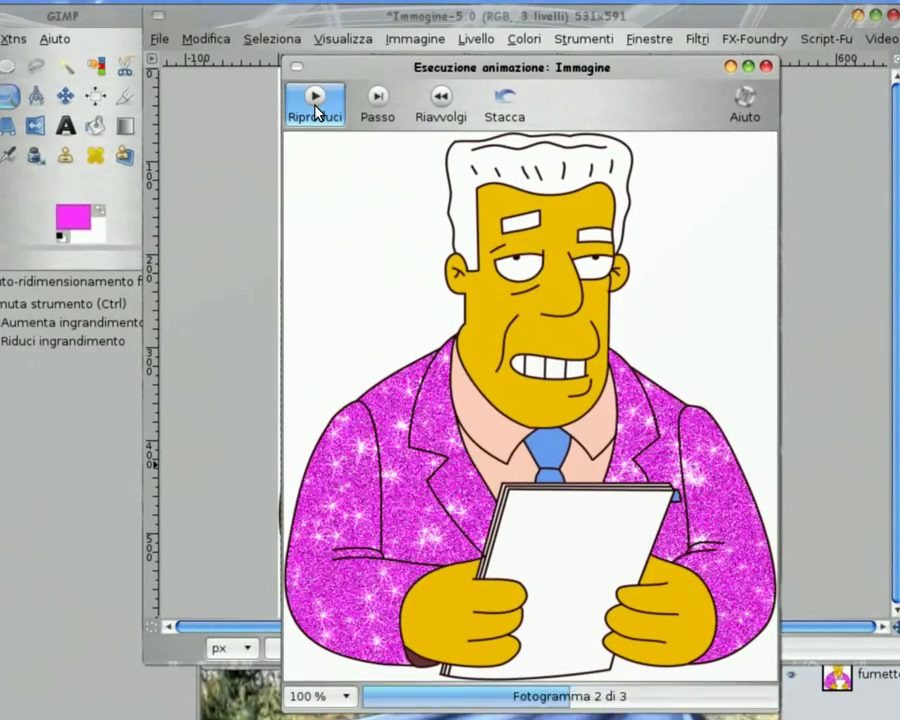
pyautogui.click(316, 112)
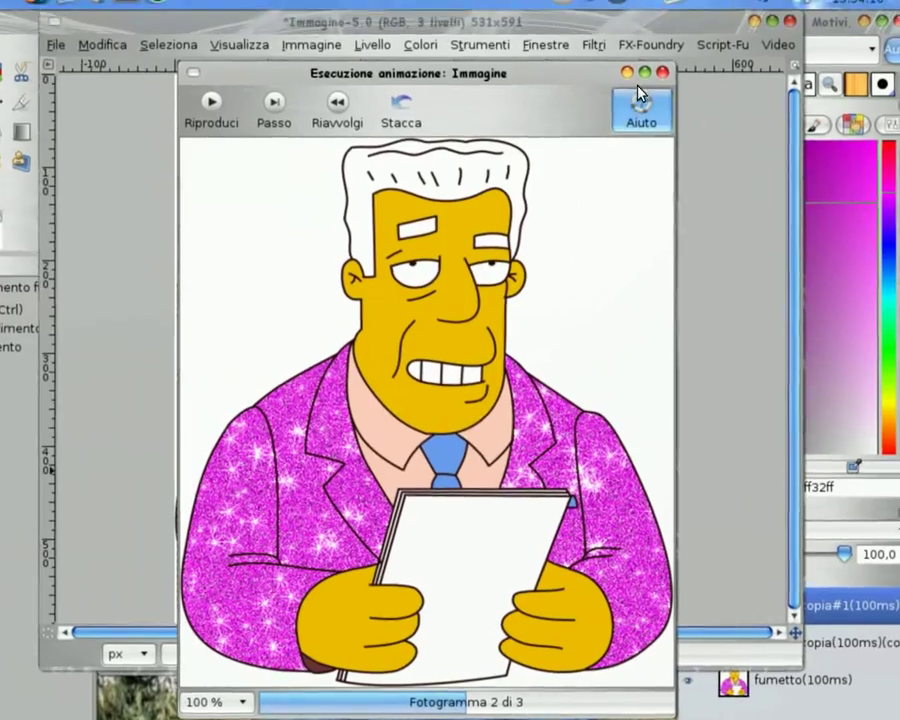
pyautogui.click(657, 80)
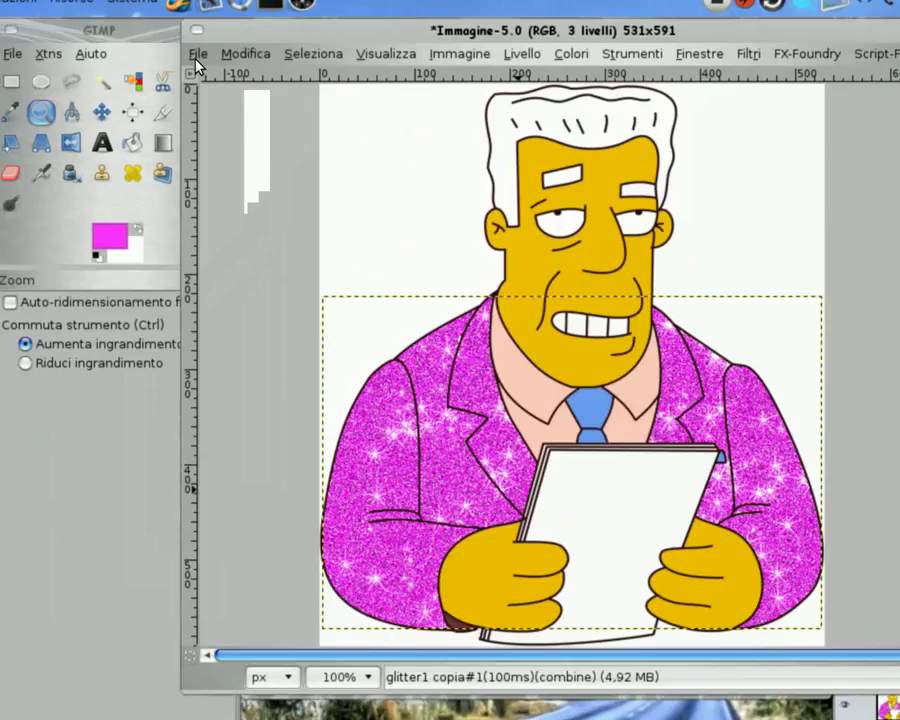
# Step: Save the optimized image as fumetto.gif in the Scrivania (desktop) folder
pyautogui.click(197, 58)
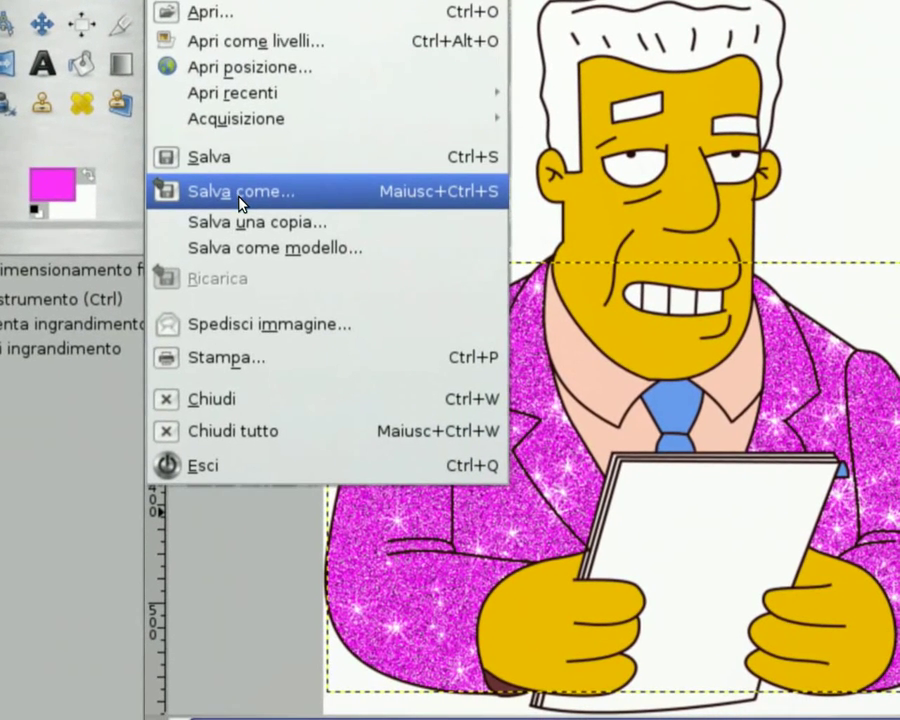
pyautogui.click(271, 298)
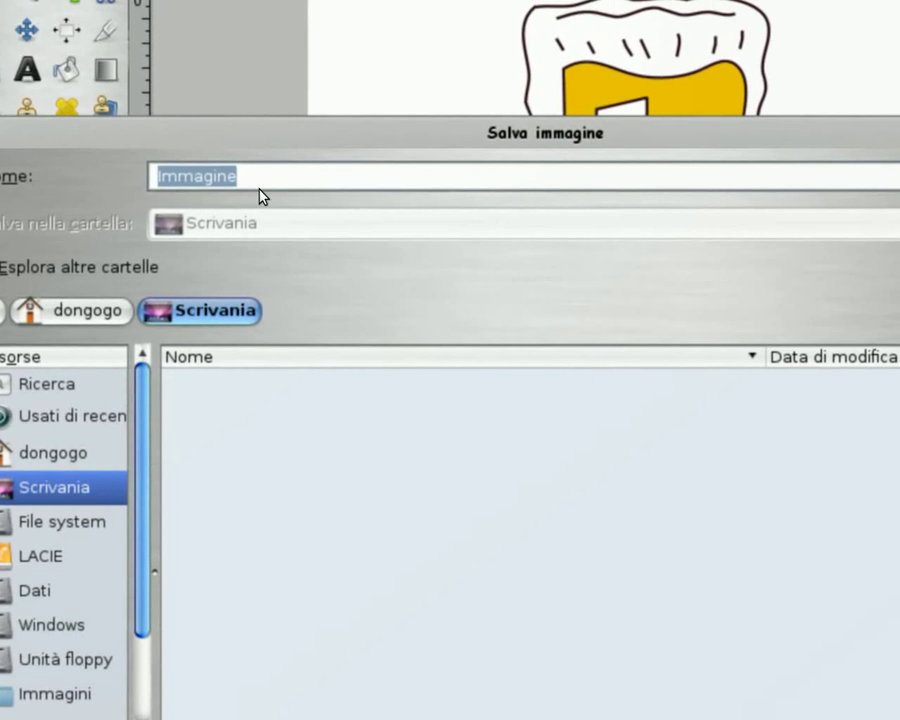
pyautogui.write('fumetto.gi')
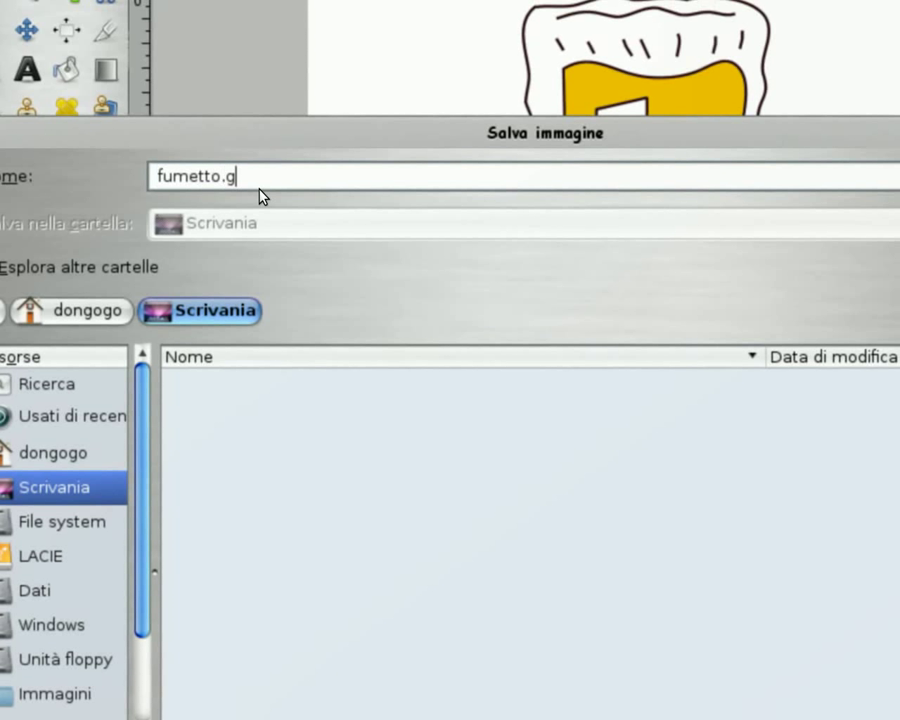
pyautogui.write('f')
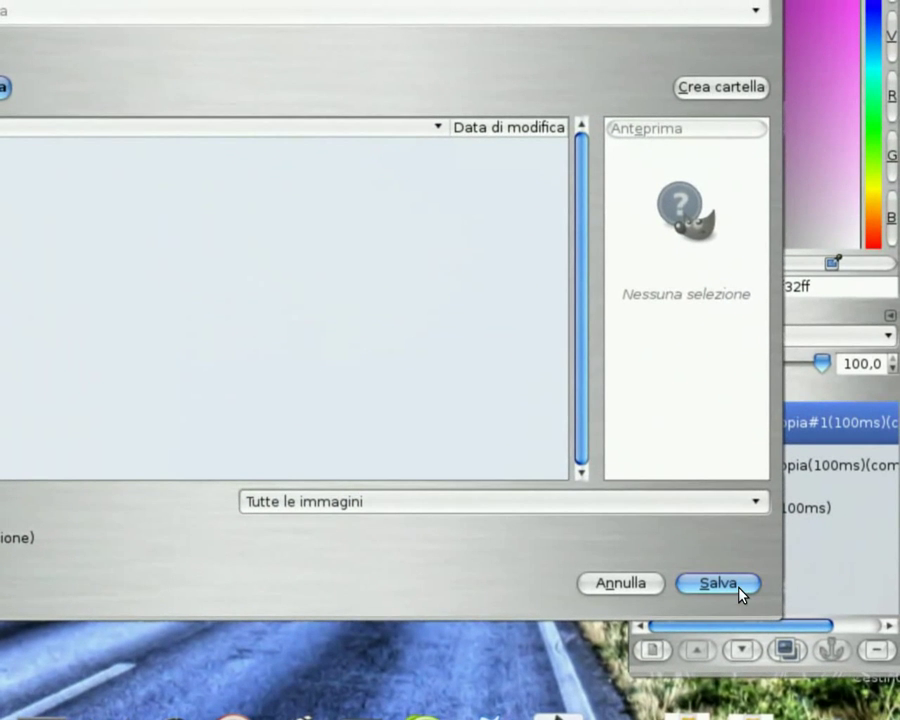
pyautogui.click(739, 588)
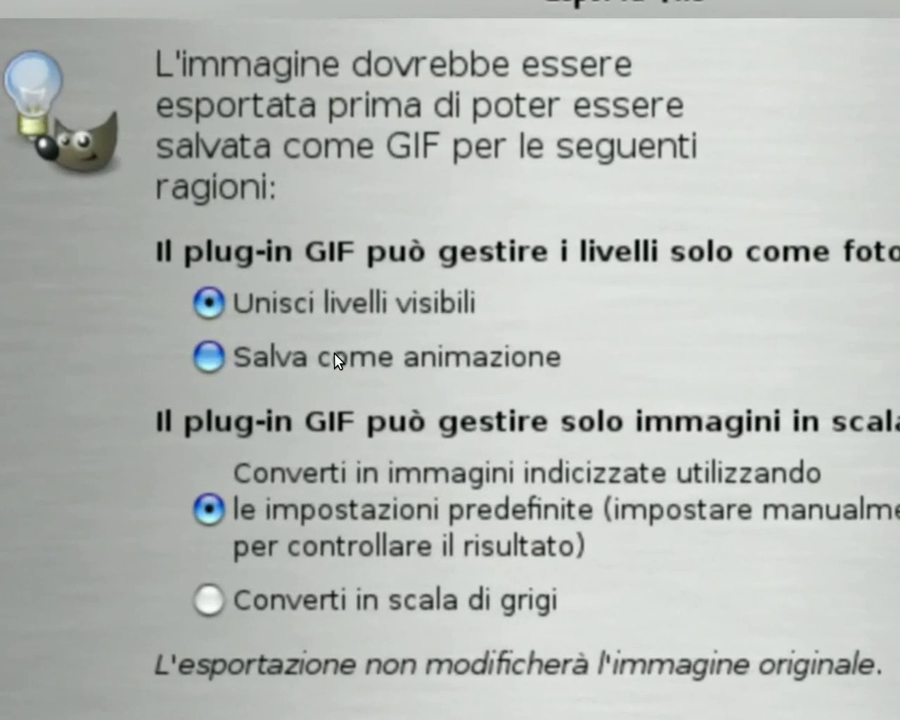
# Step: Export it as an animation looping infinitely with 100 ms between frames
pyautogui.click(336, 360)
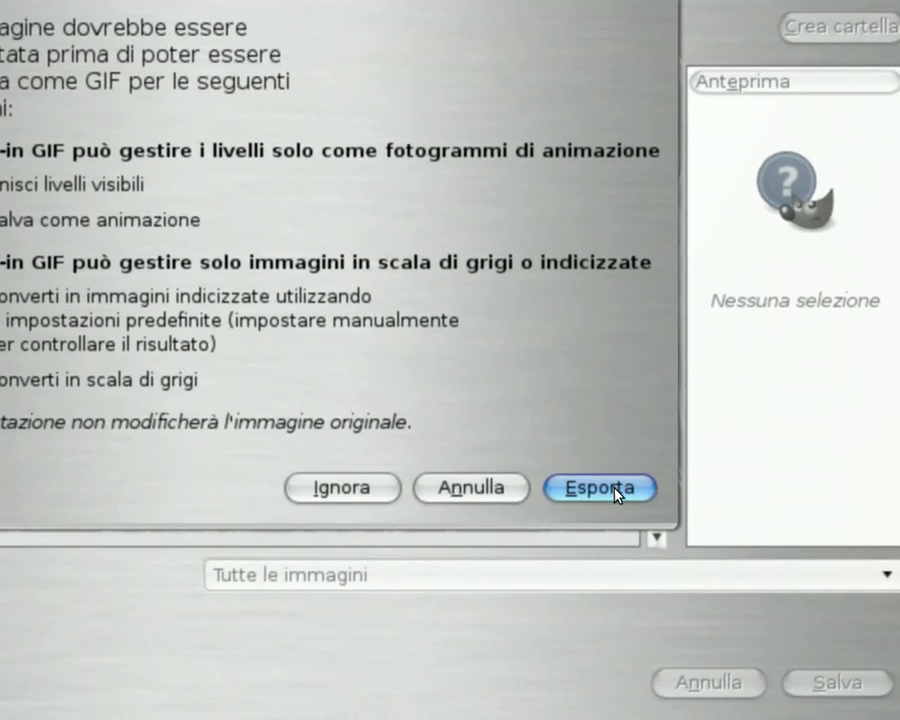
pyautogui.click(614, 488)
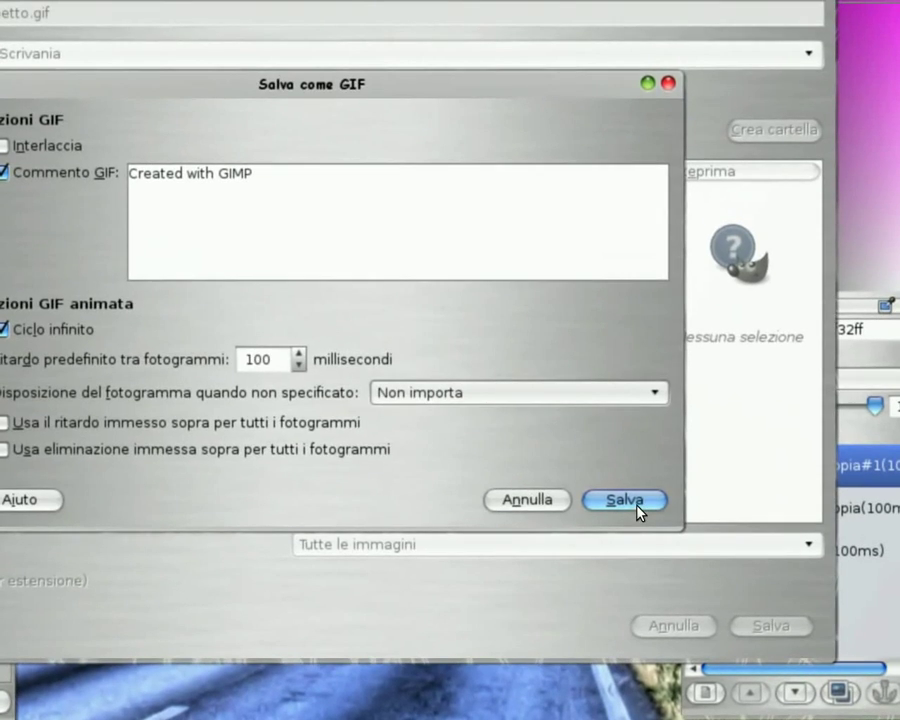
pyautogui.click(636, 505)
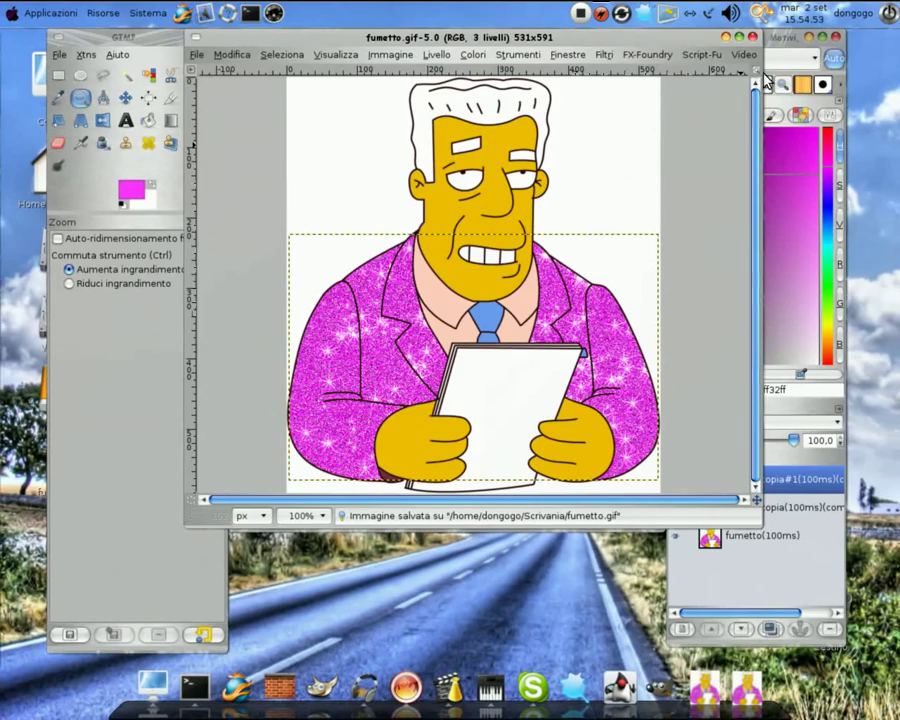
# Step: Minimize the four GIMP windows and open the desktop's fumetto.gif in gThumb
pyautogui.click(727, 38)
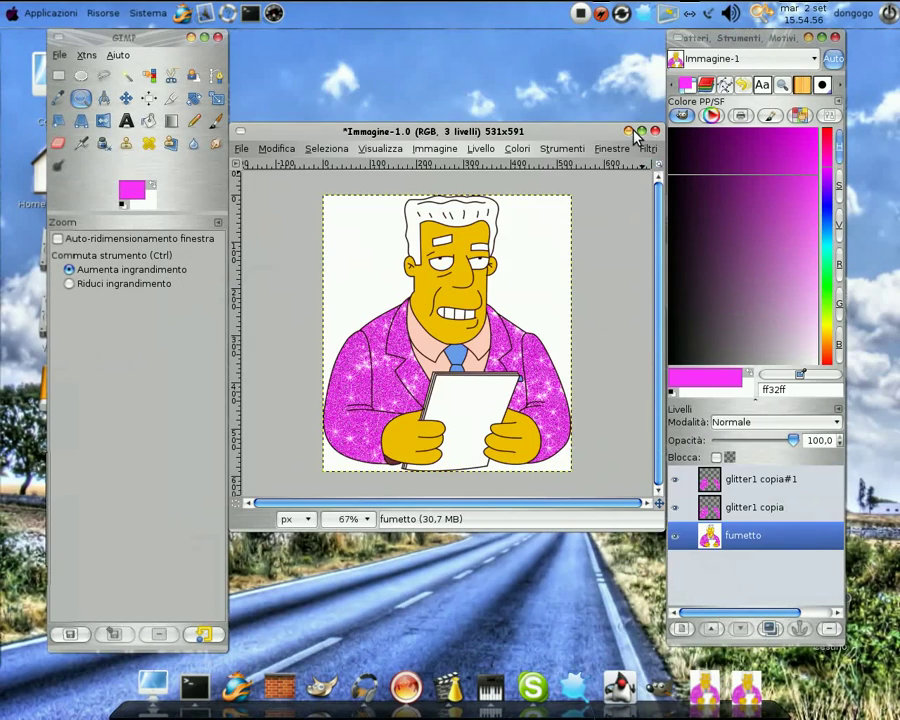
pyautogui.click(631, 131)
pyautogui.click(192, 38)
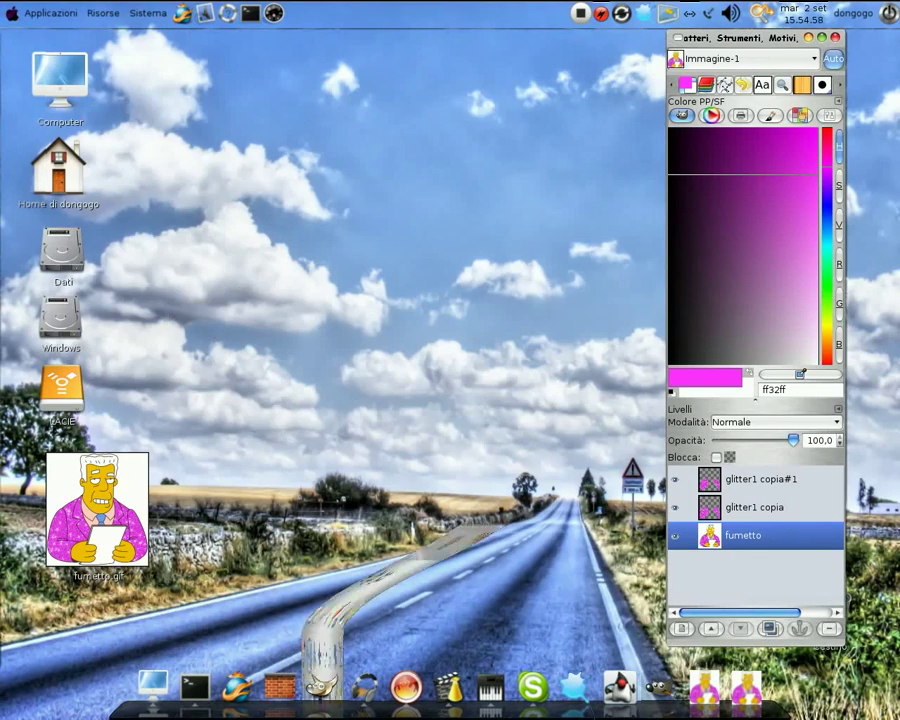
pyautogui.click(810, 37)
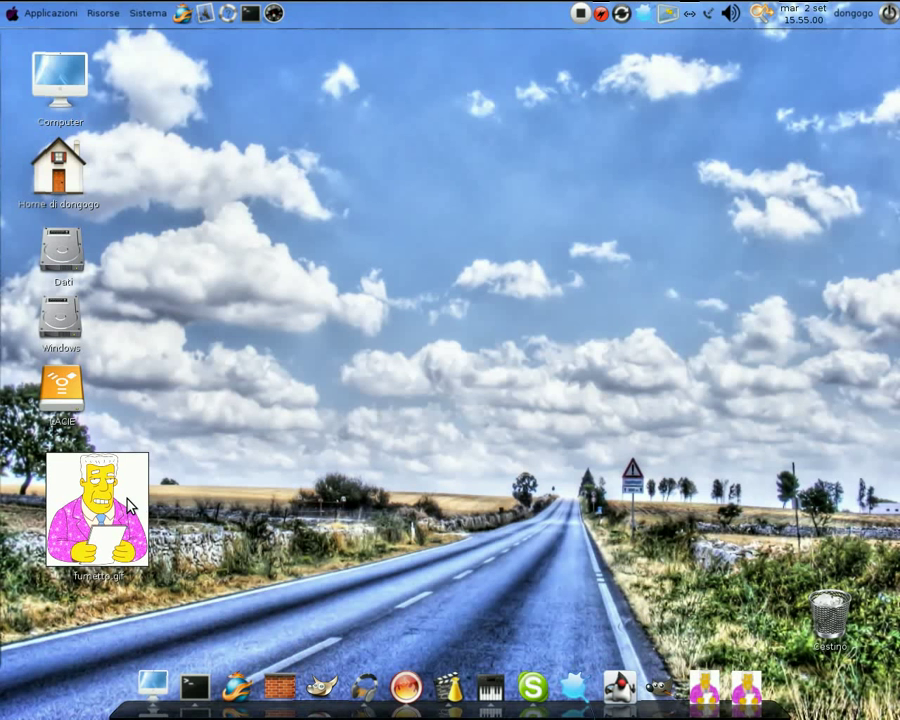
pyautogui.rightClick(128, 505)
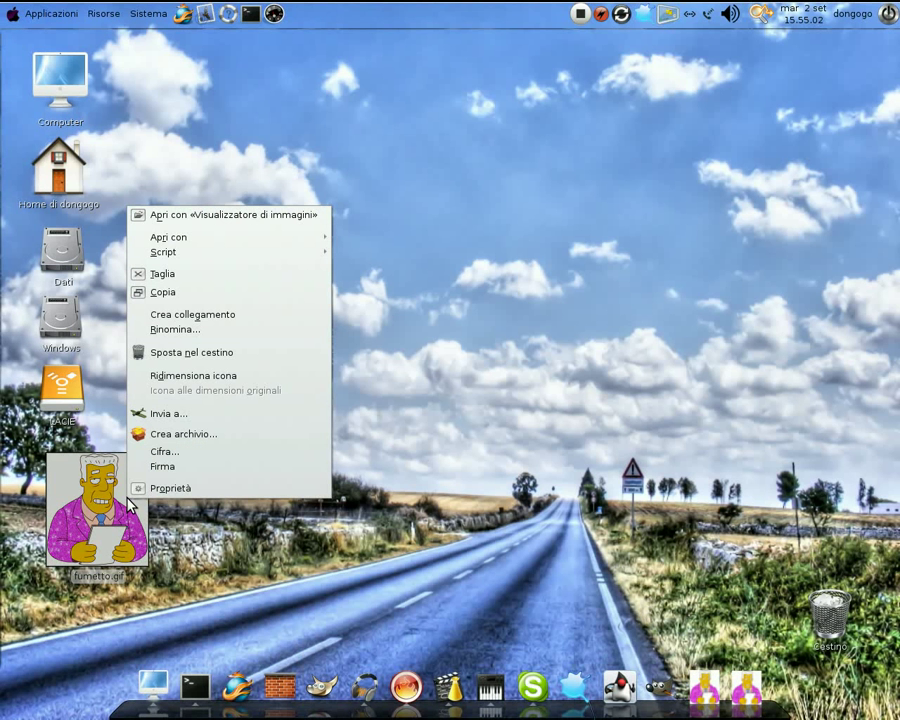
pyautogui.moveTo(228, 237)
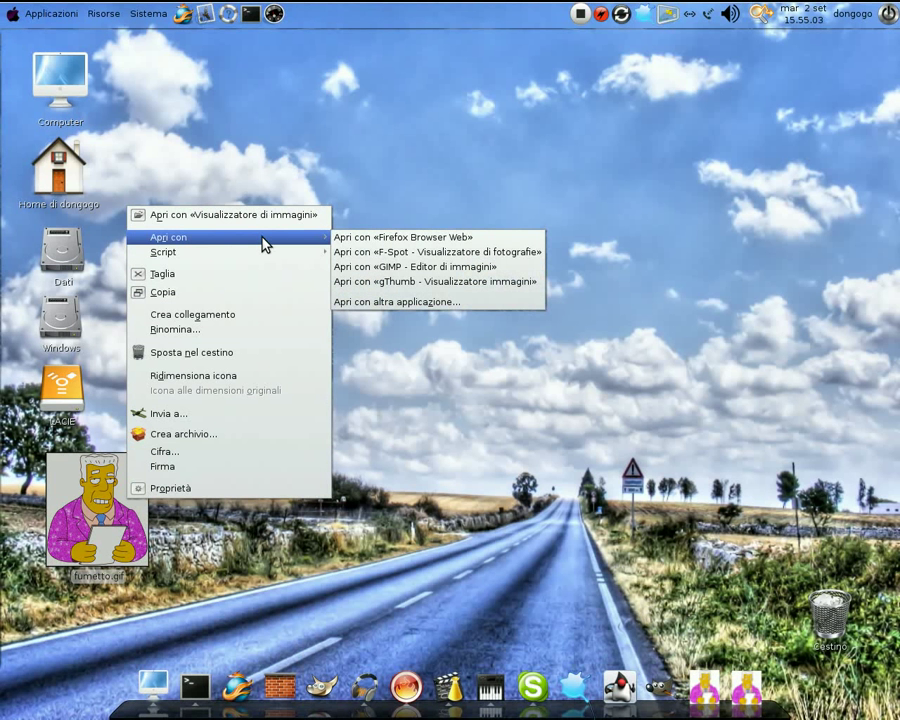
pyautogui.click(410, 286)
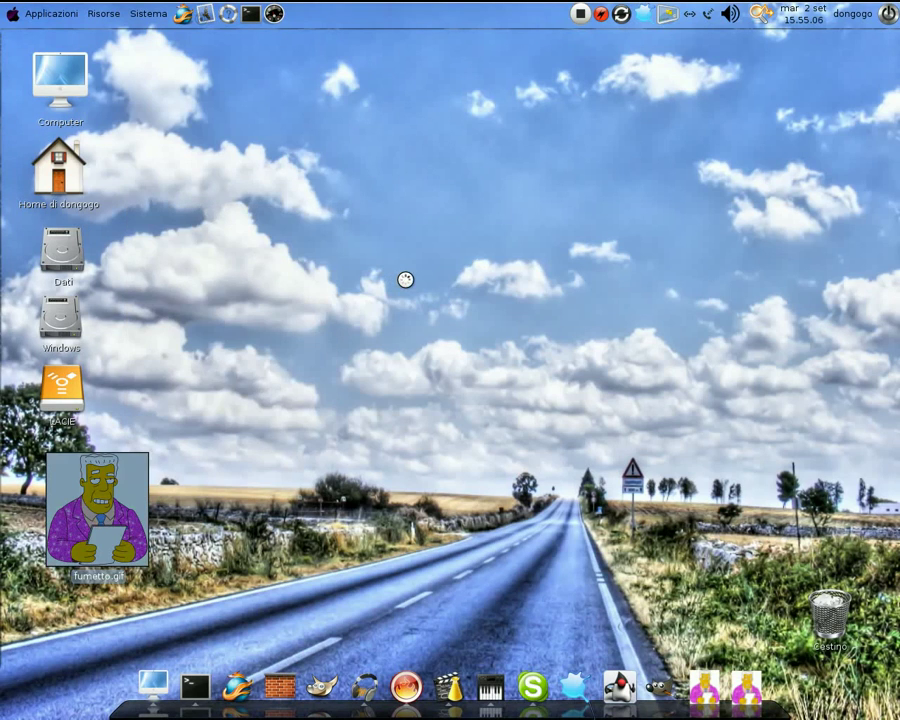